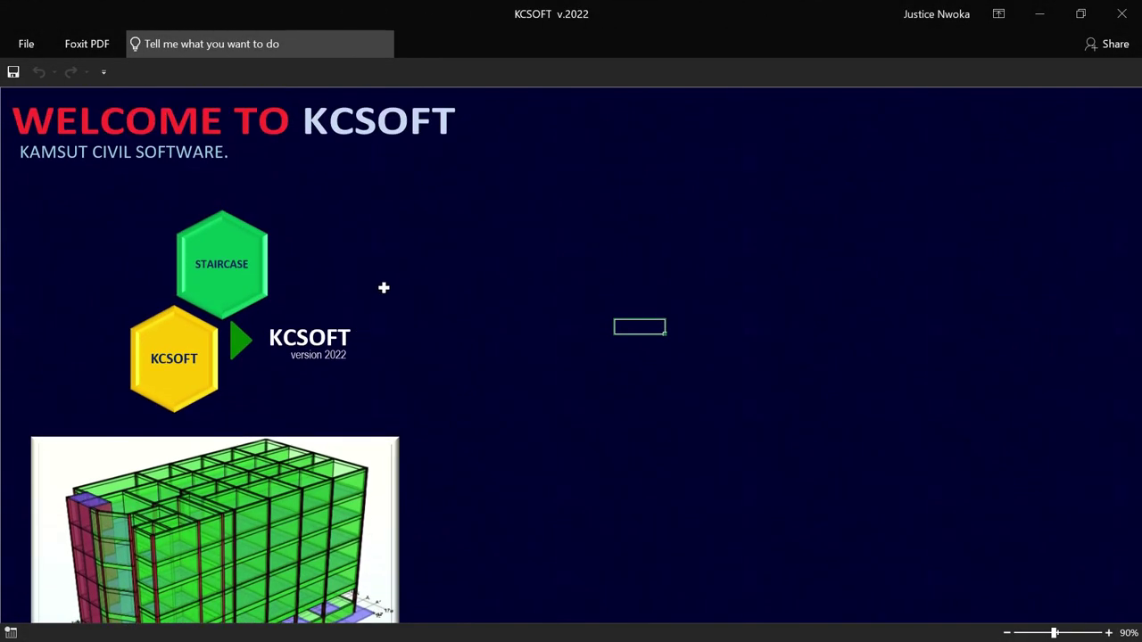
Step: Pick STAIRCASE on the KCSOFT welcome page, then the HALF TURN STAIRCASE type
scroll(383, 287, down, 2)
scroll(390, 294, up, 1)
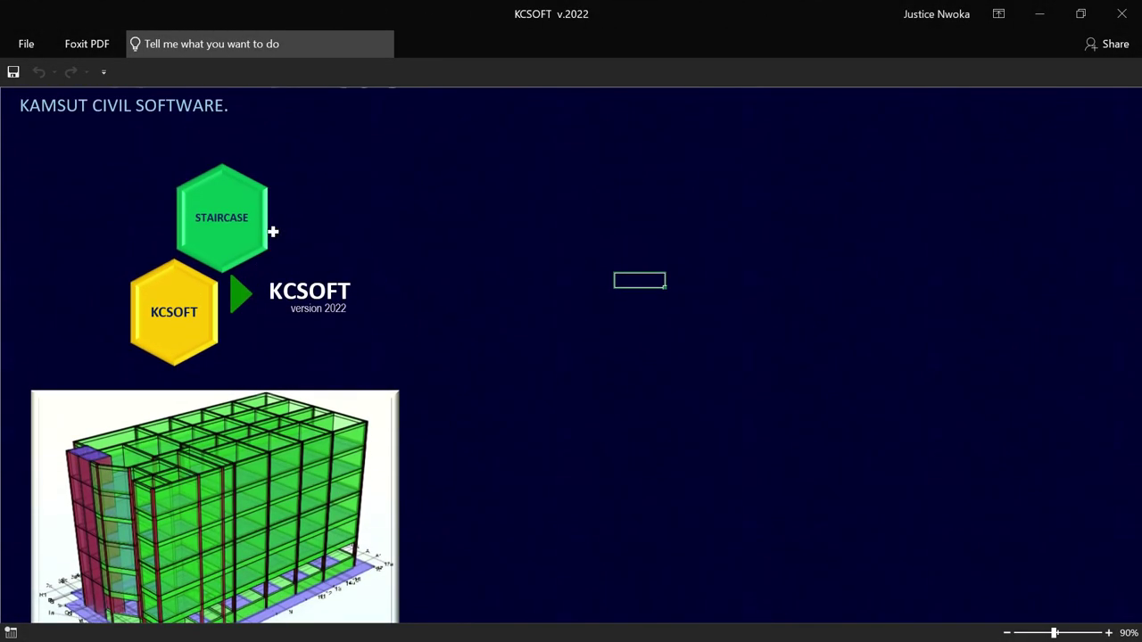
scroll(271, 232, up, 1)
click(499, 205)
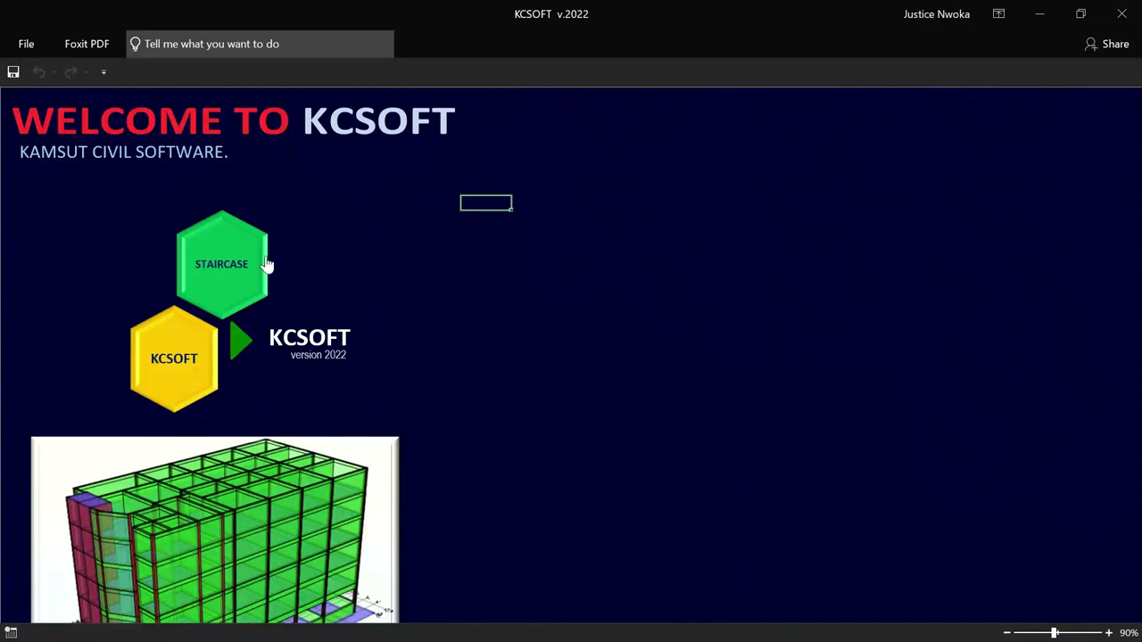
scroll(258, 243, down, 1)
scroll(214, 223, up, 1)
scroll(329, 363, down, 1)
scroll(326, 362, up, 1)
click(223, 270)
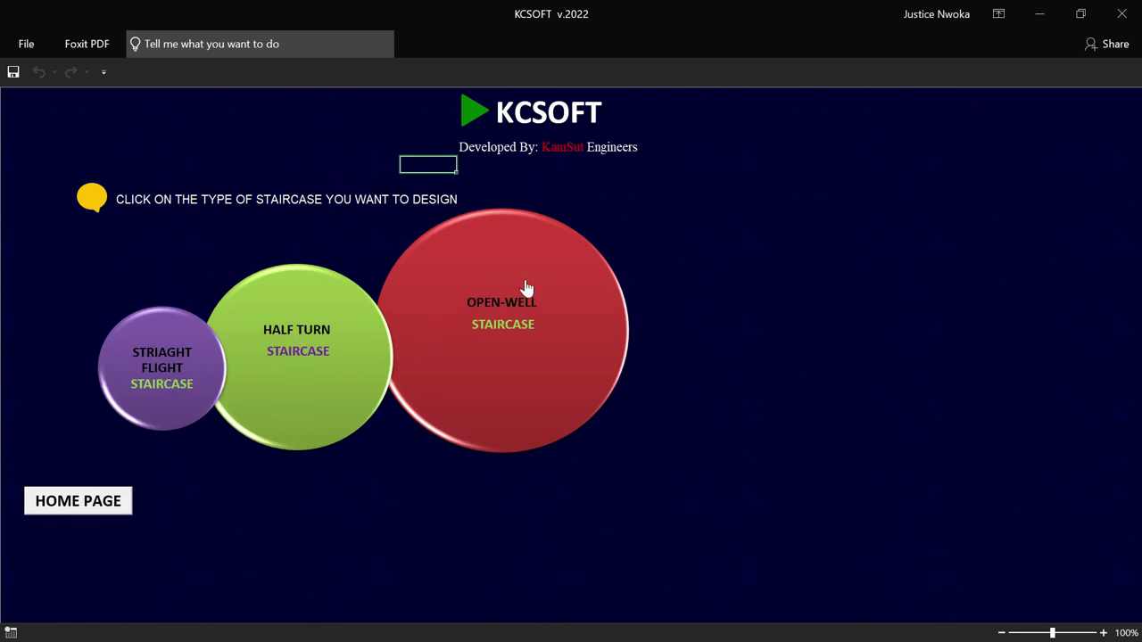
click(304, 332)
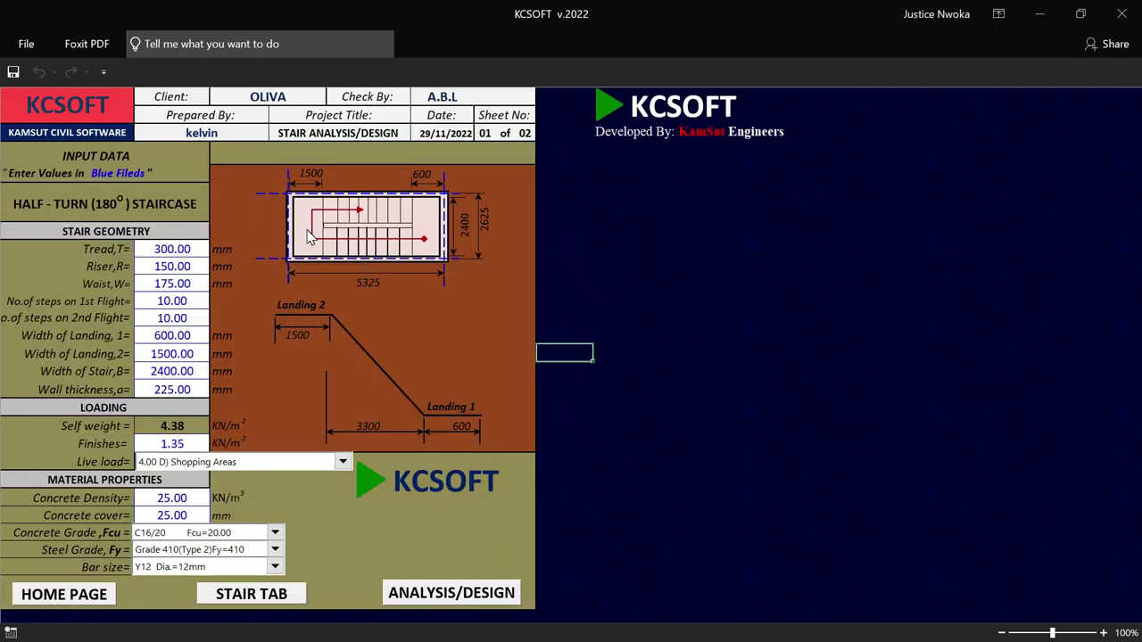
Step: Enter new names in the Client, Check By and Prepared By title-block cells
click(287, 98)
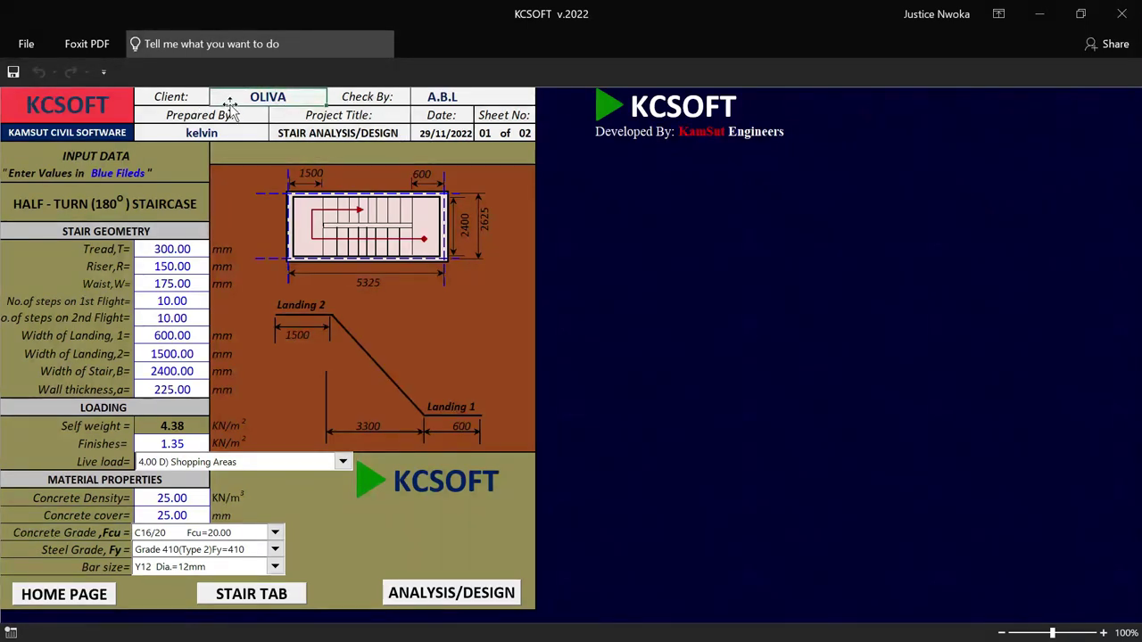
text(JOHN)
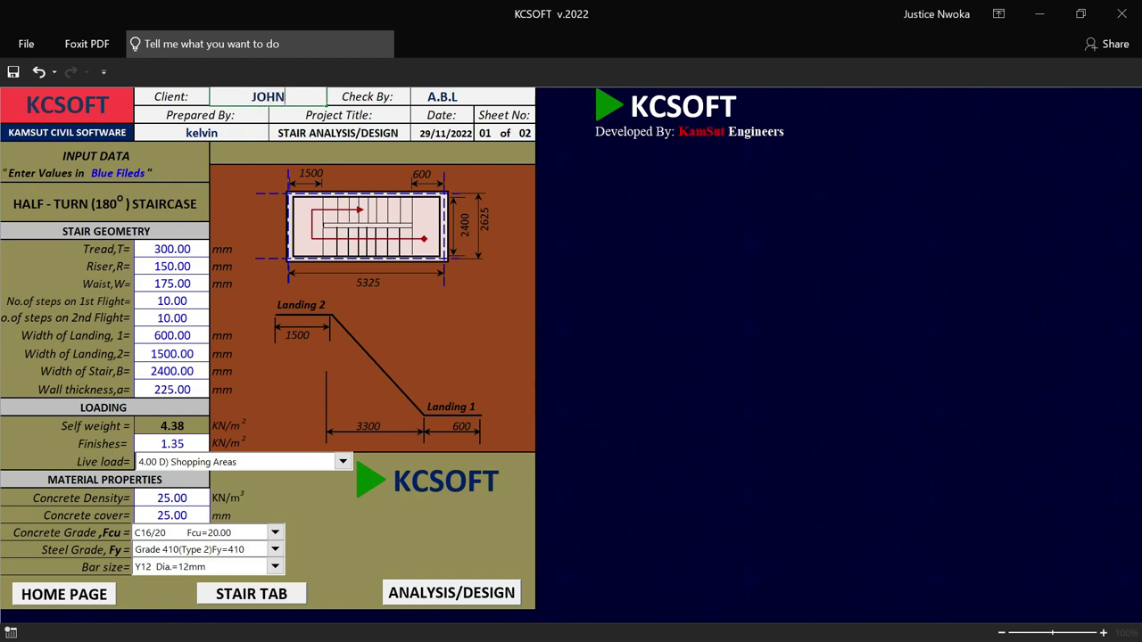
key(Return)
click(432, 96)
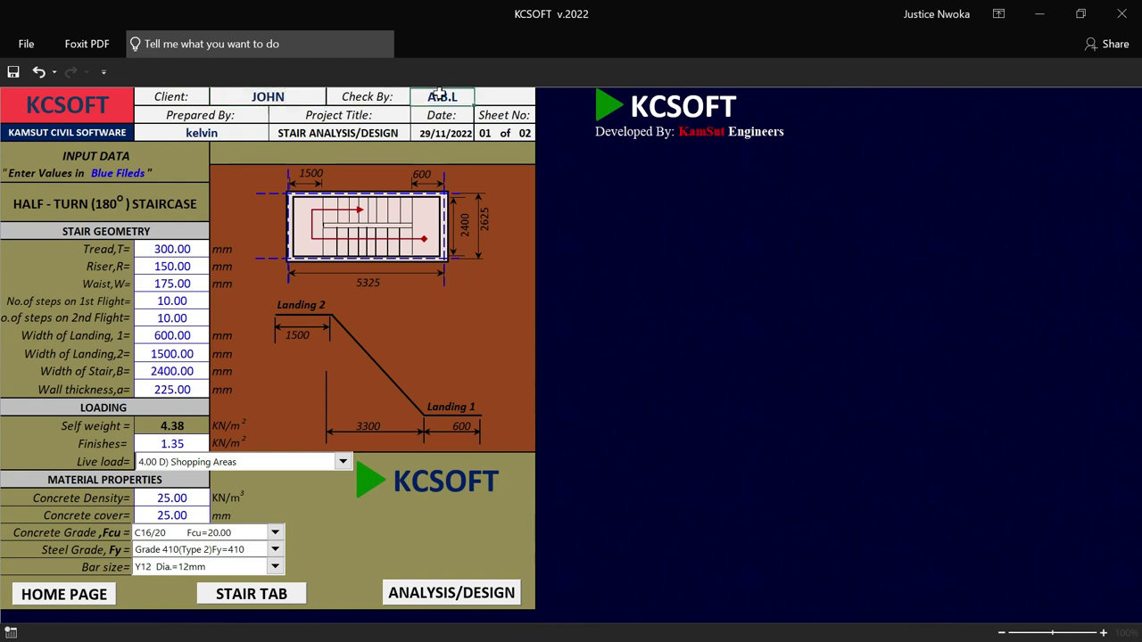
text(PETART)
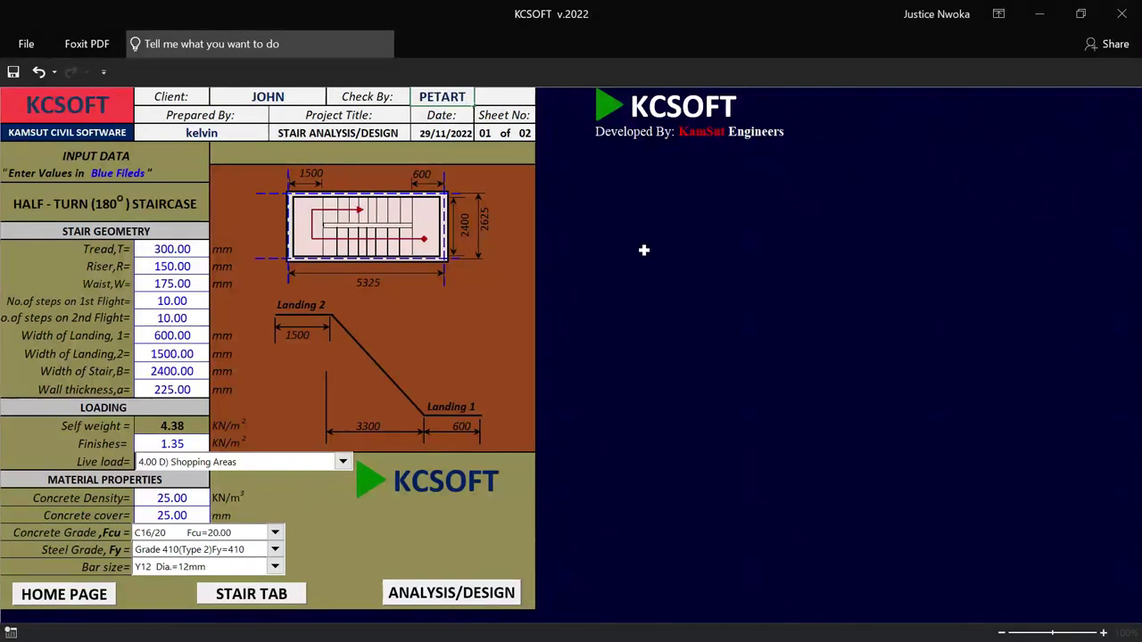
key(BackSpace)
key(BackSpace)
key(BackSpace)
text(ER)
click(603, 283)
click(203, 133)
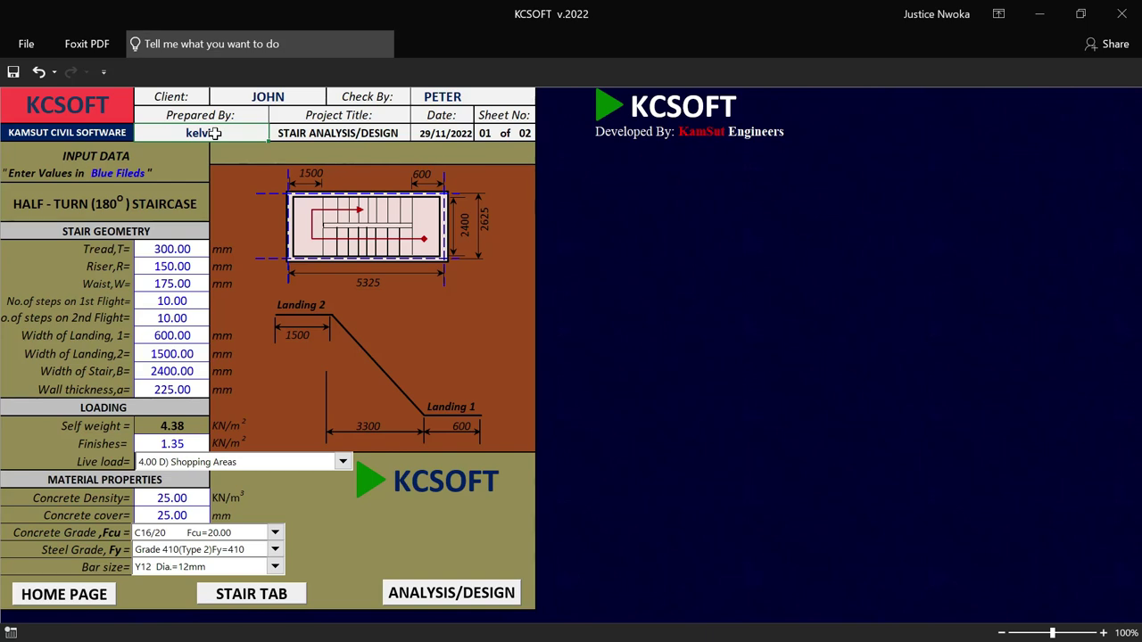
text(jUSTICE)
click(571, 367)
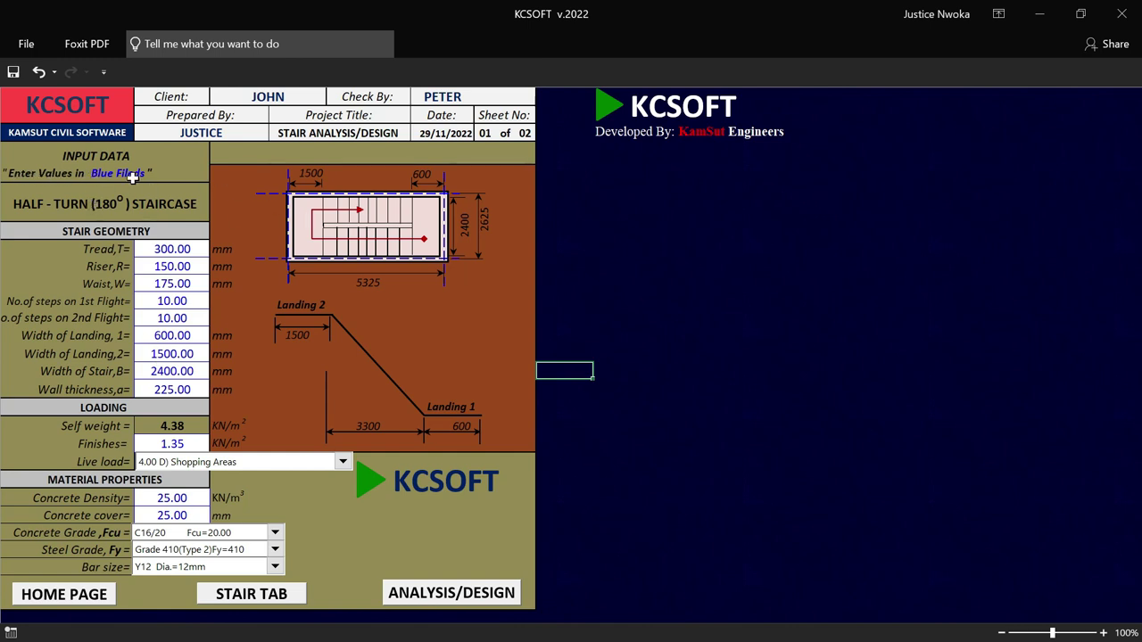
Step: Re-enter Tread 300, Riser 150 and Waist 175
click(182, 247)
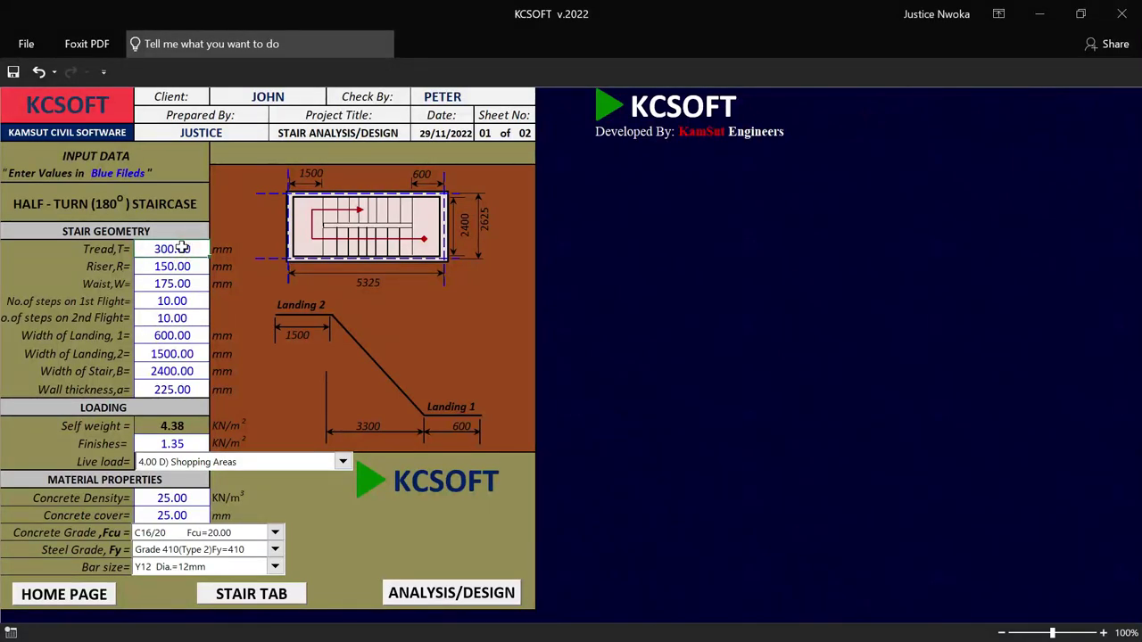
text(297)
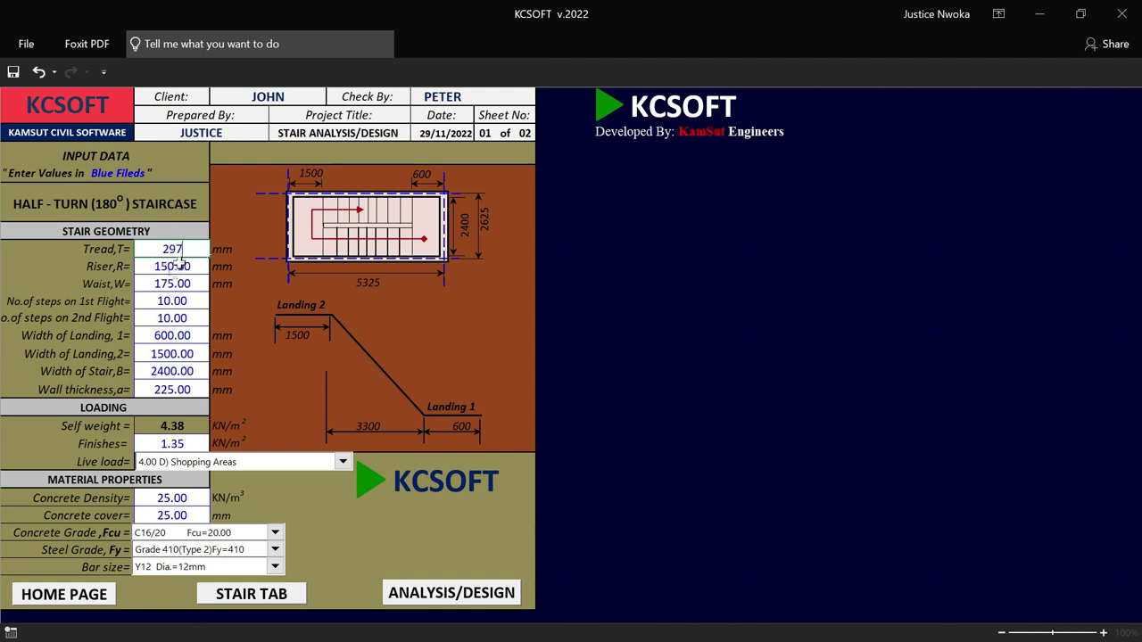
key(BackSpace)
key(BackSpace)
click(181, 266)
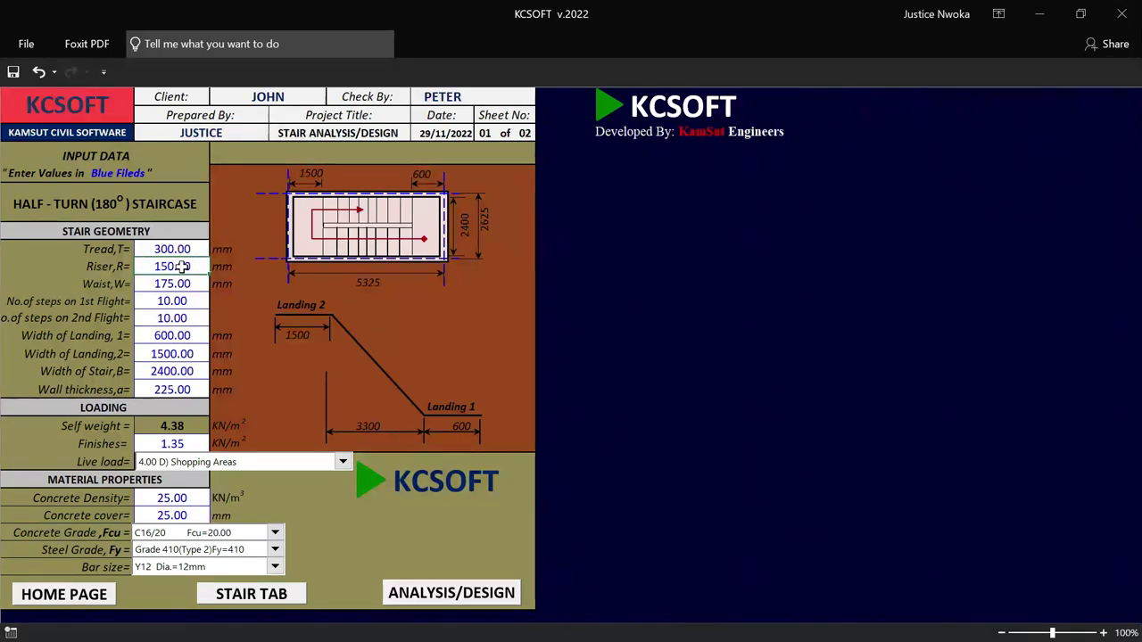
text(150)
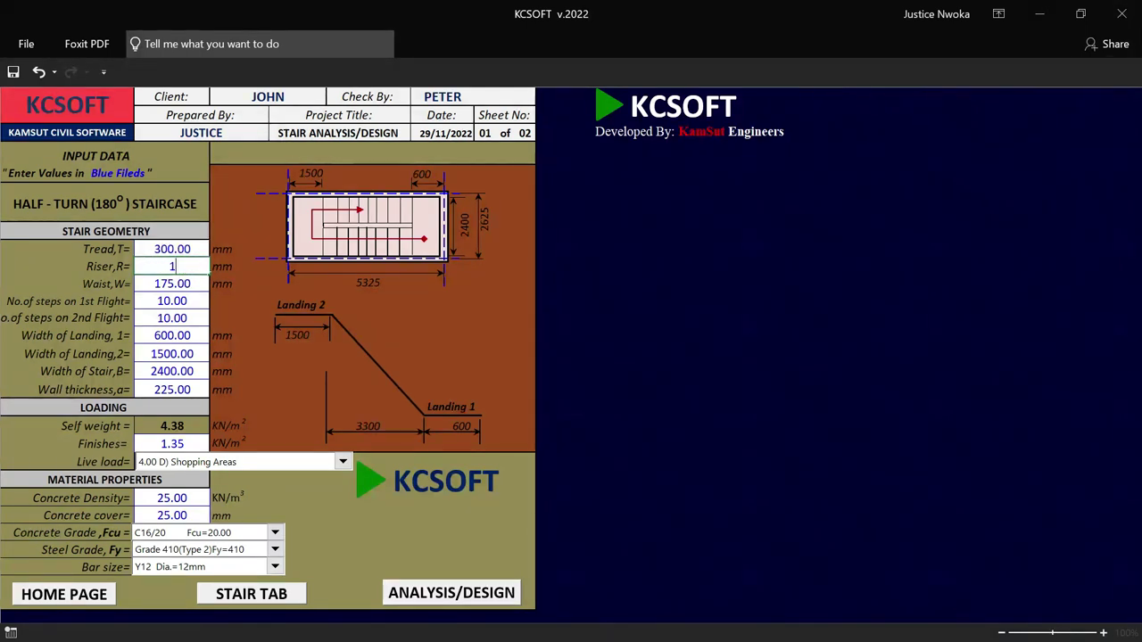
click(176, 279)
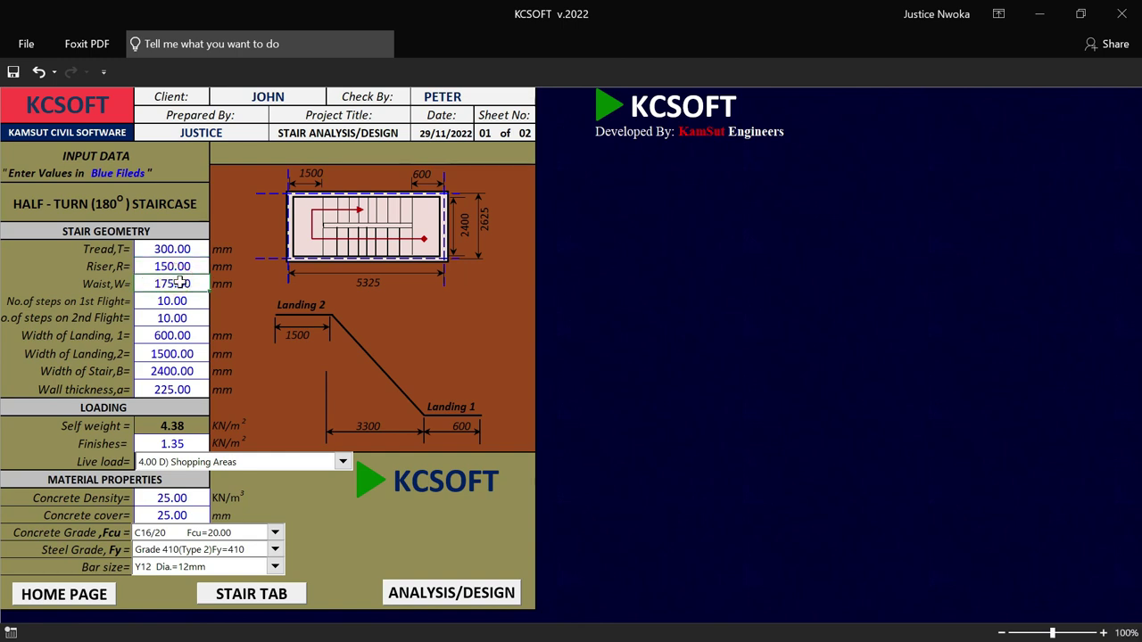
text(175)
click(176, 302)
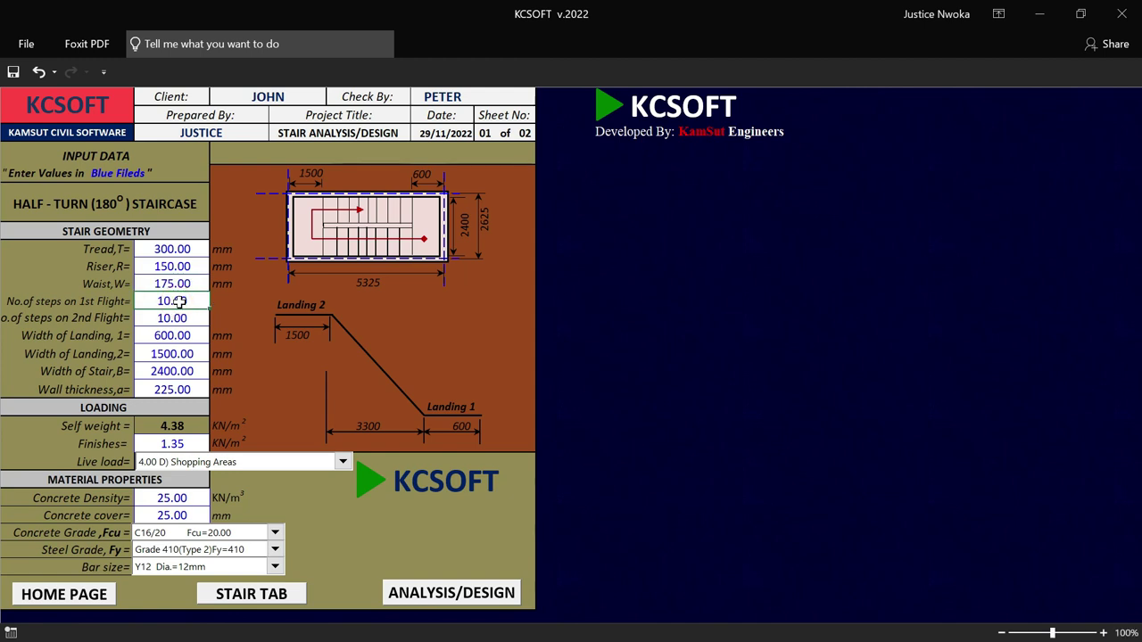
Step: Set 8 steps on the 1st flight and 7 steps on the 2nd flight
double_click(179, 302)
key(BackSpace)
key(BackSpace)
text(8)
key(Return)
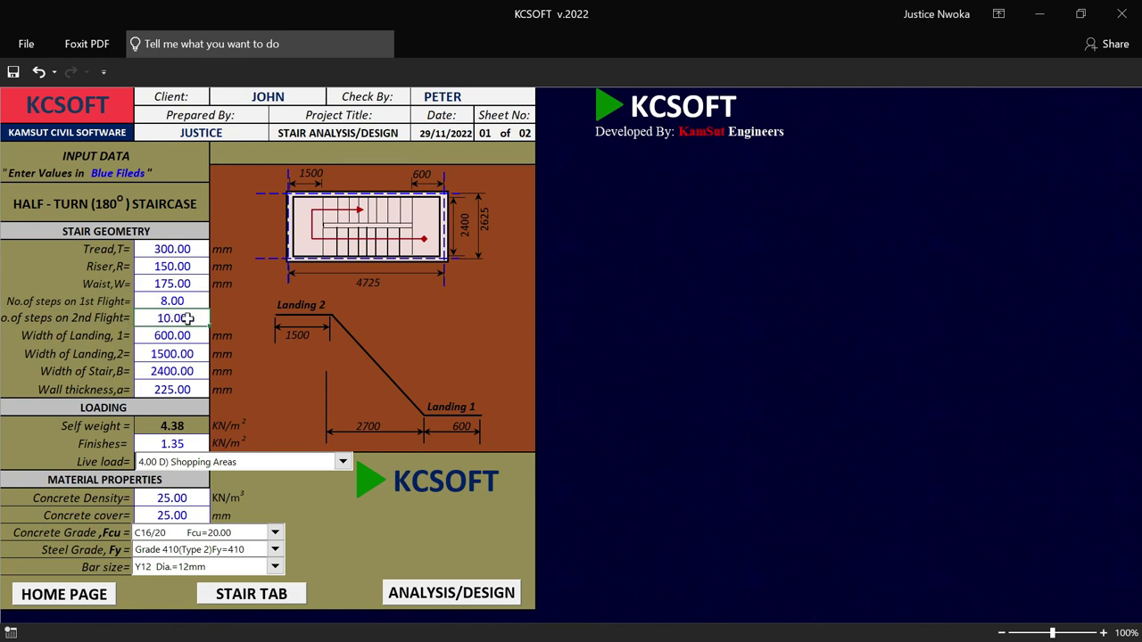
text(7)
key(Return)
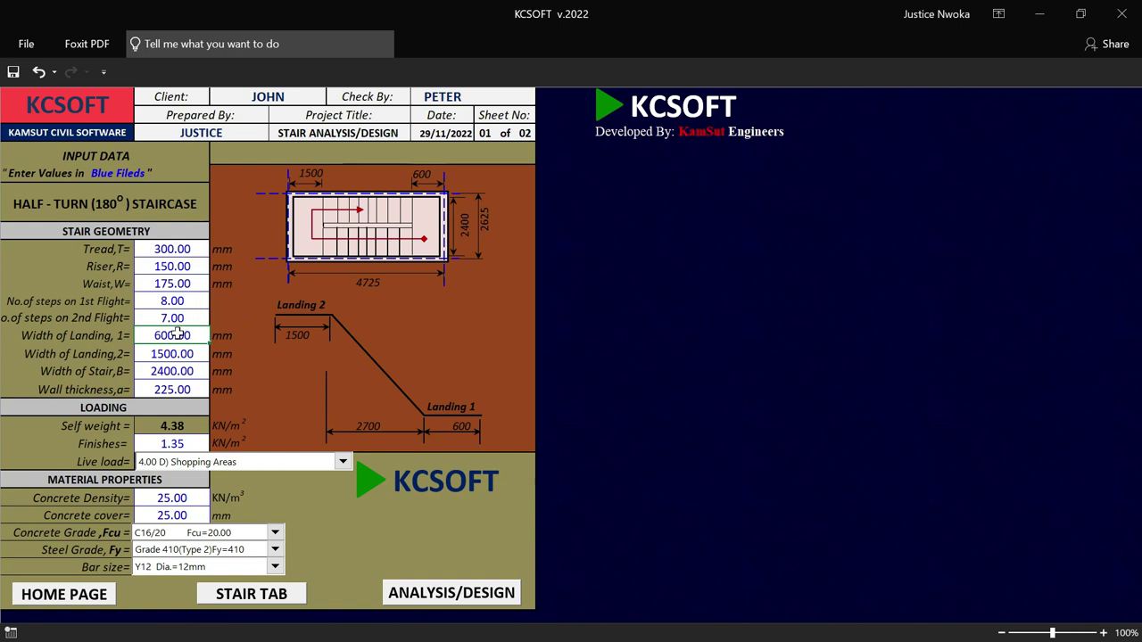
Step: Enter Landing 2 width 1200, stair width 2200 and wall thickness 150 mm
click(163, 354)
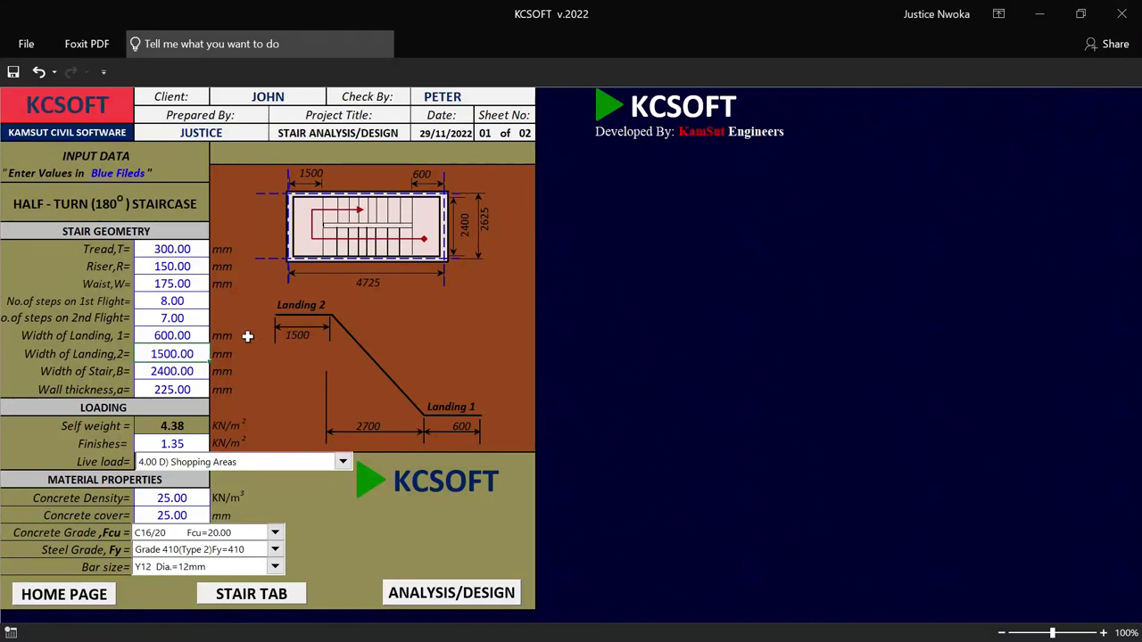
text(1200)
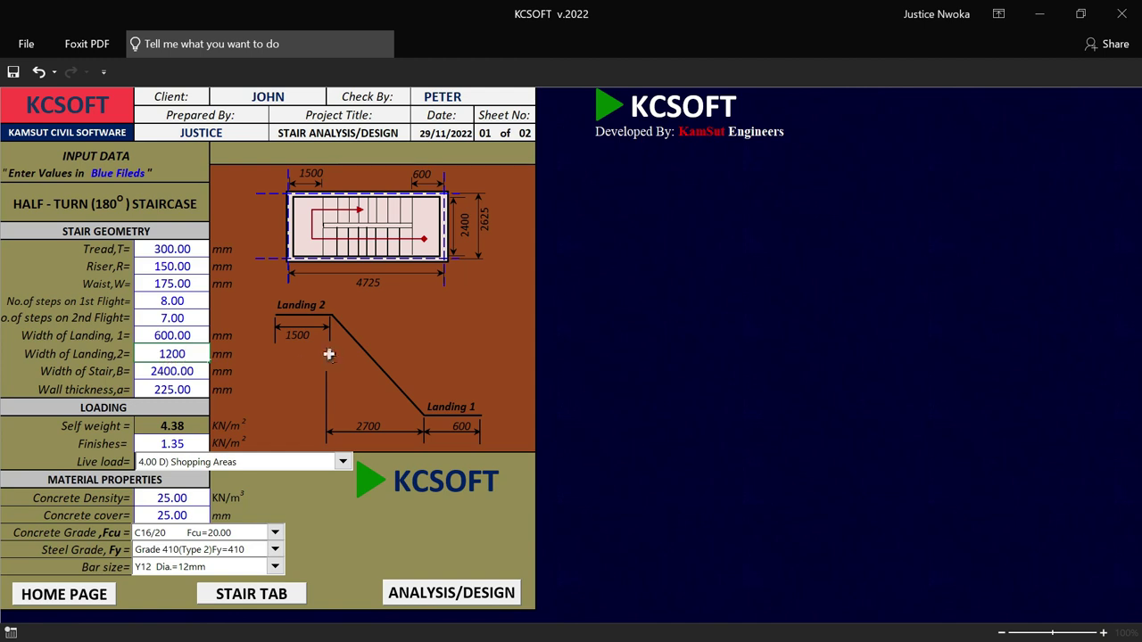
click(171, 371)
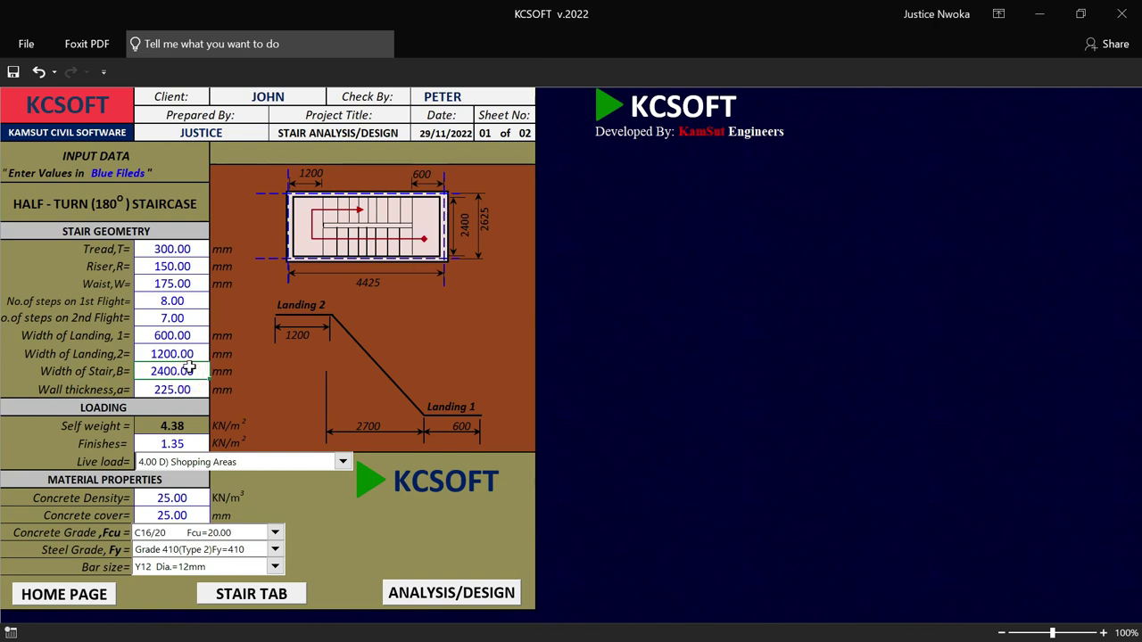
text(2)
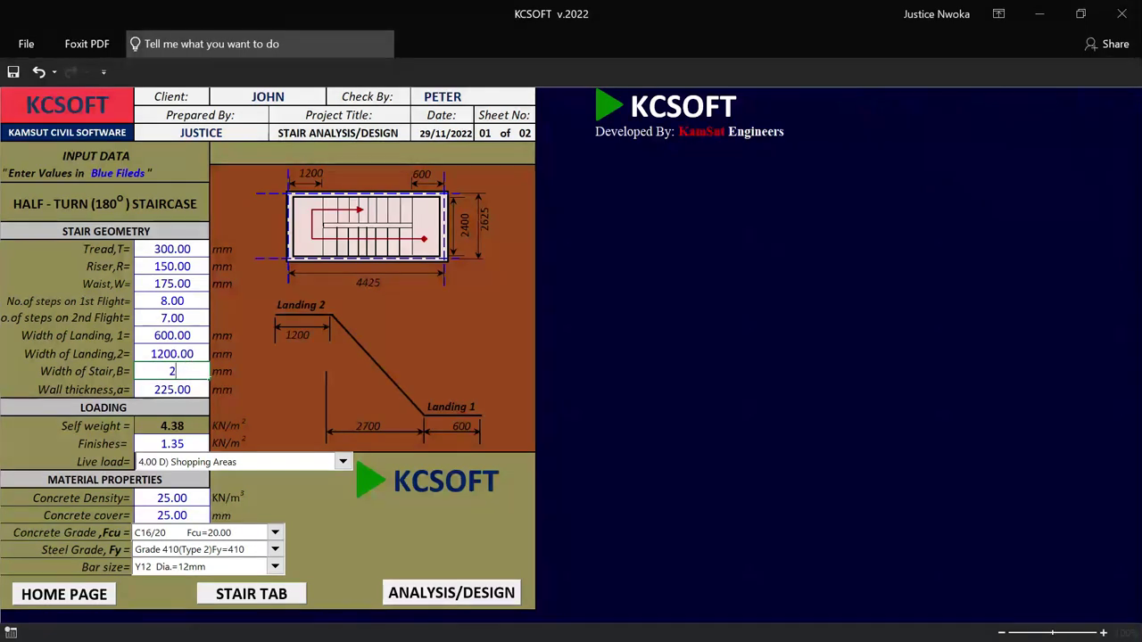
text(200)
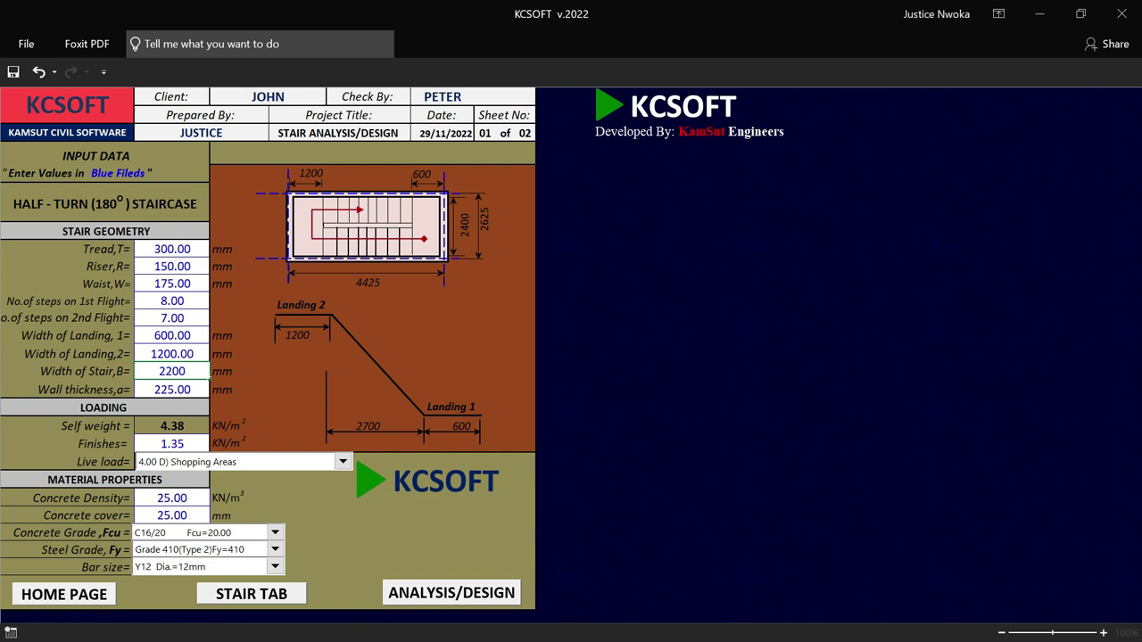
click(168, 388)
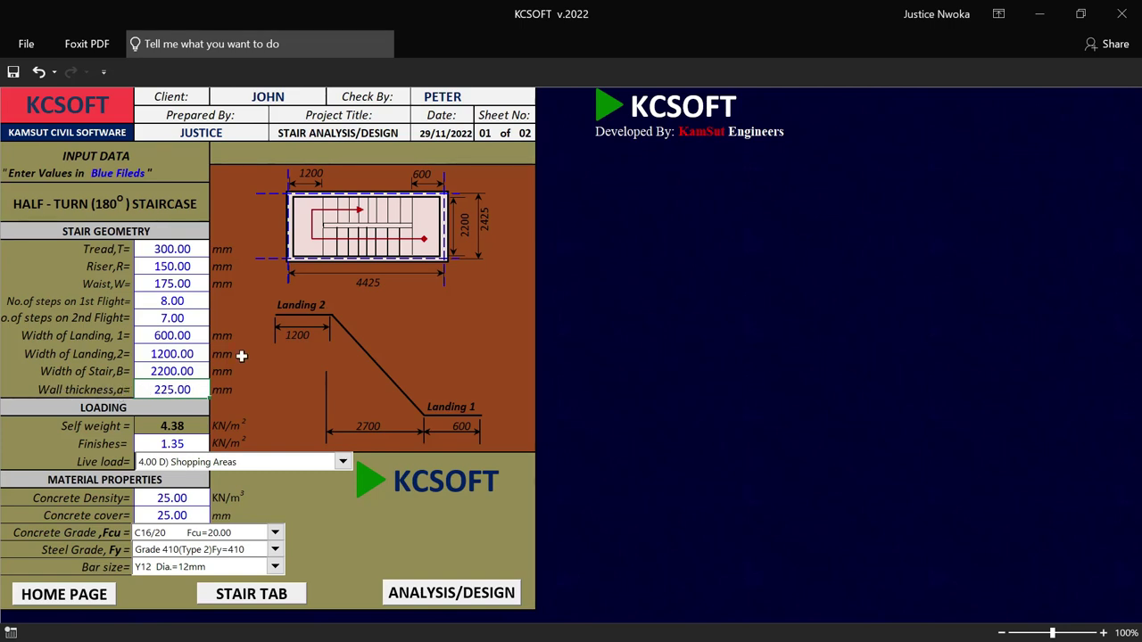
text(150)
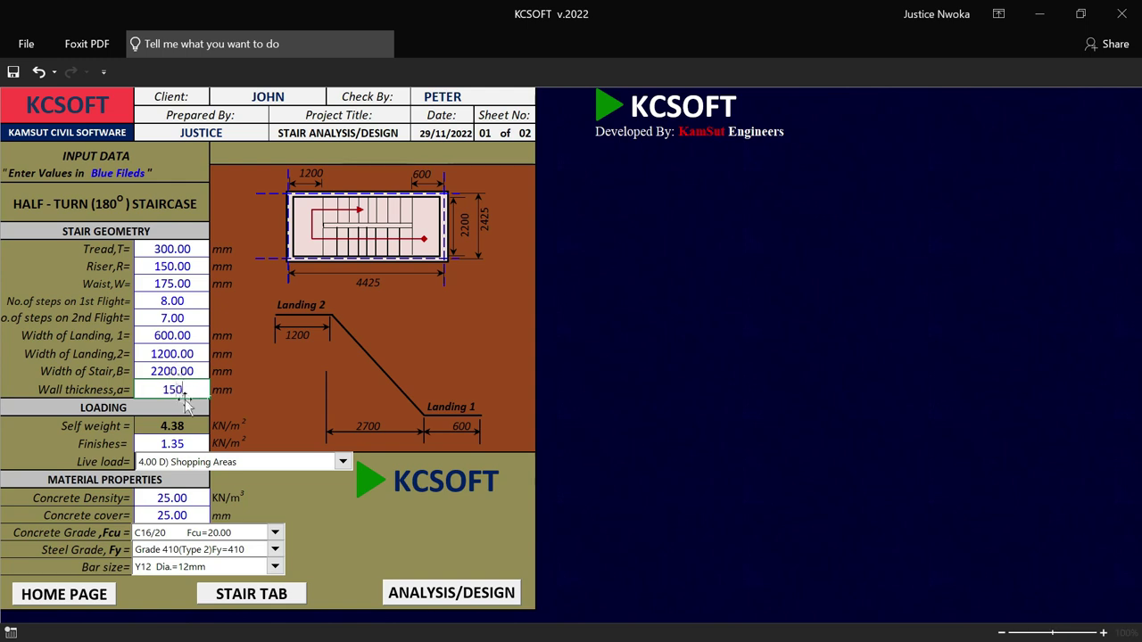
click(243, 425)
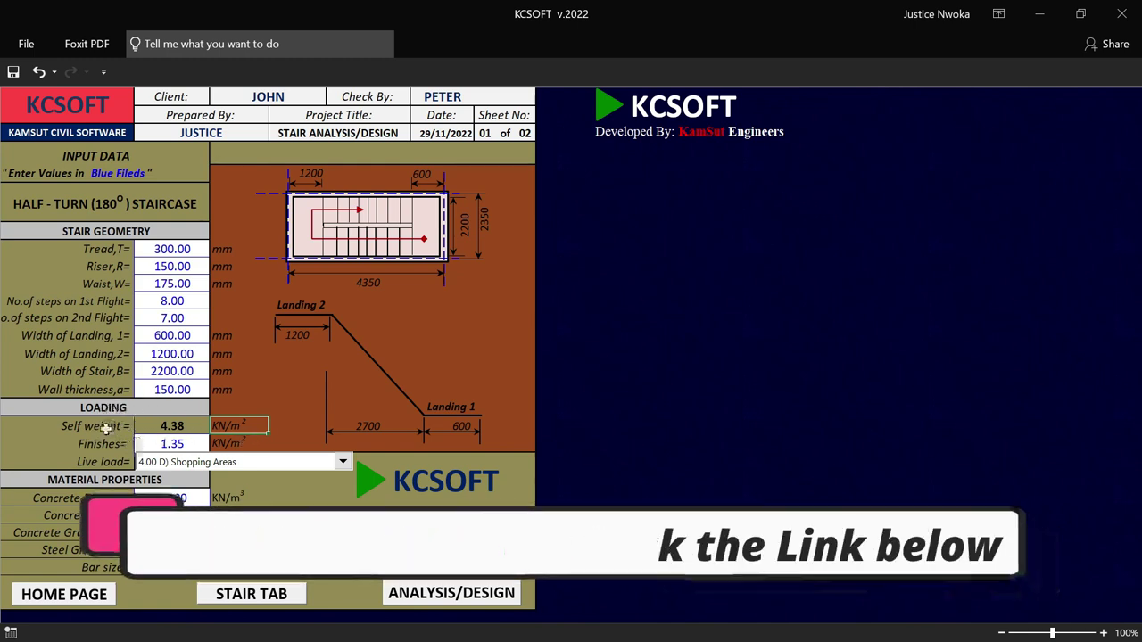
Step: Set the Finishes load to 1.25
click(176, 443)
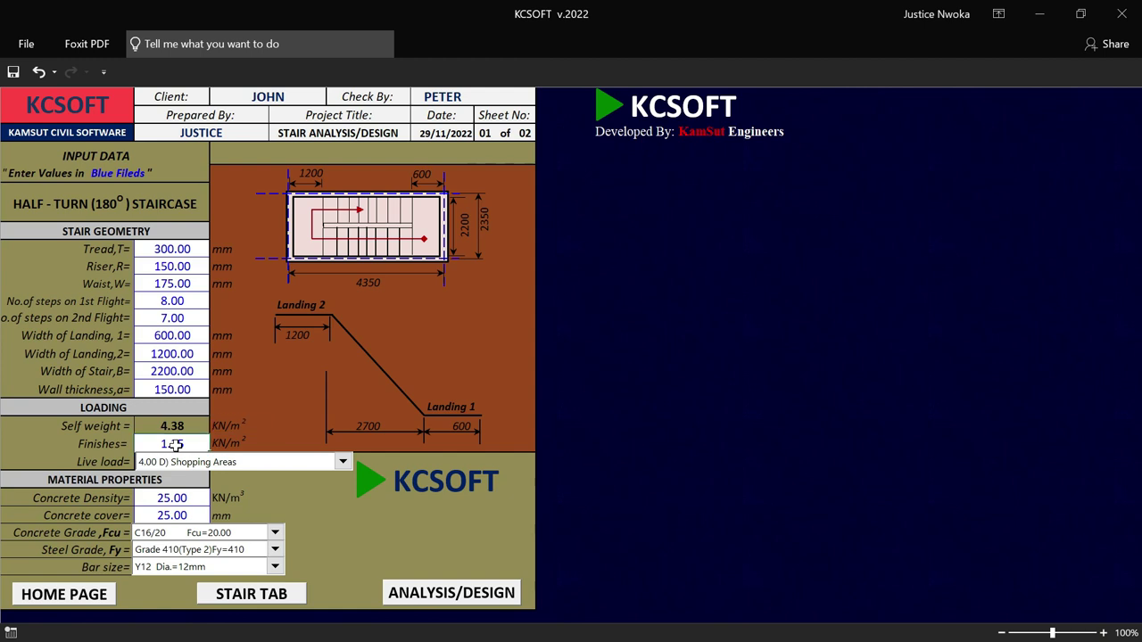
text(1.25)
click(308, 422)
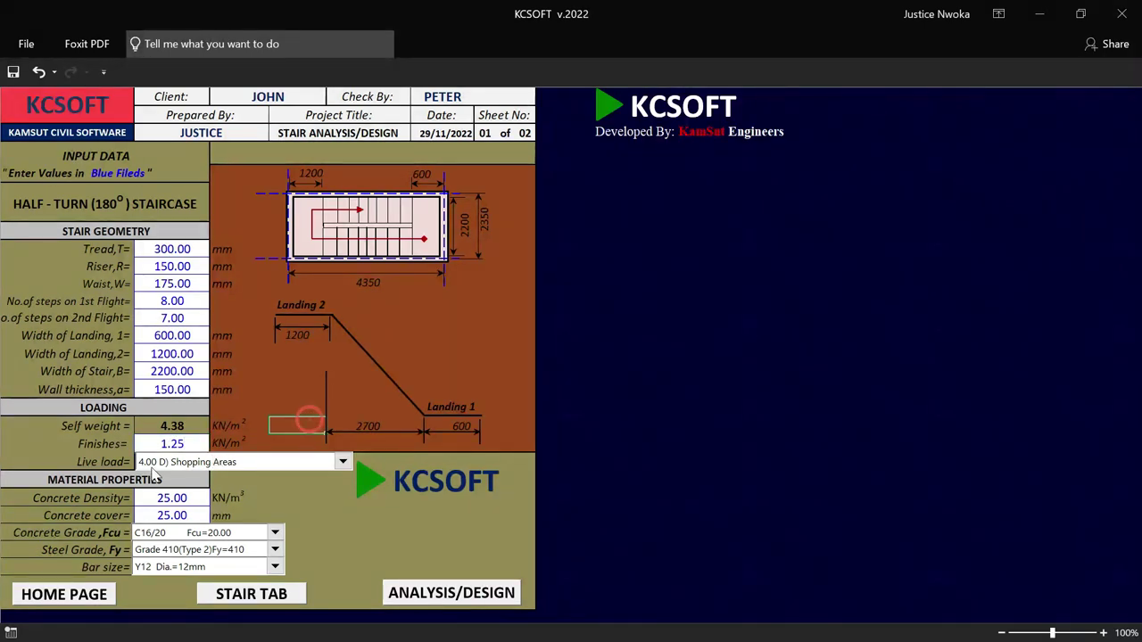
Step: Choose live load 1.50 A) General domestic use from the dropdown
click(295, 464)
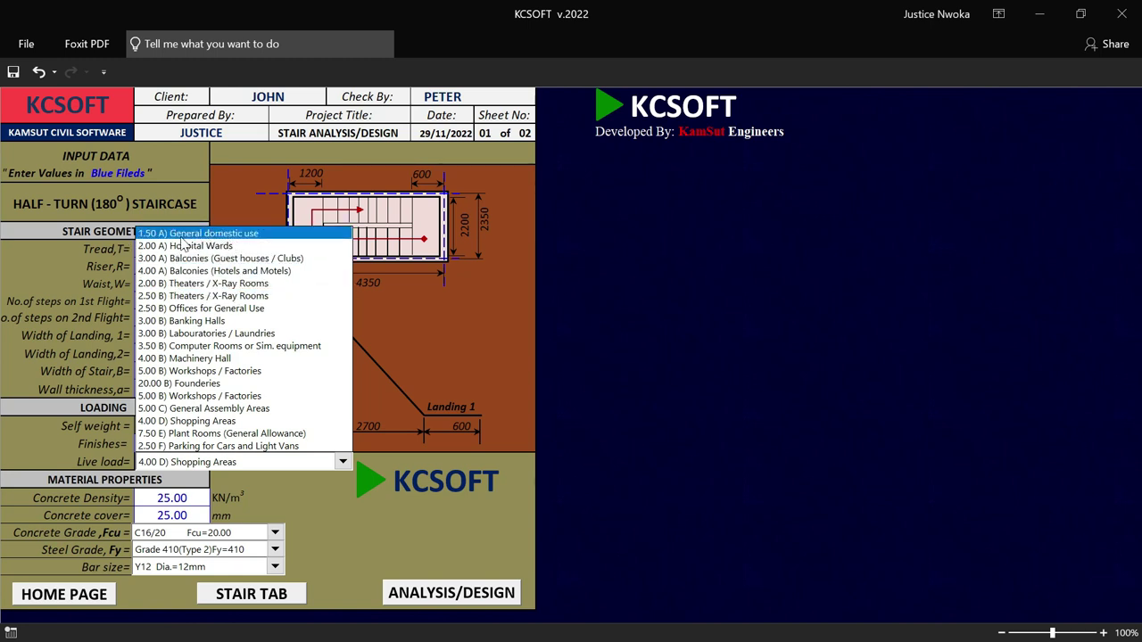
click(233, 234)
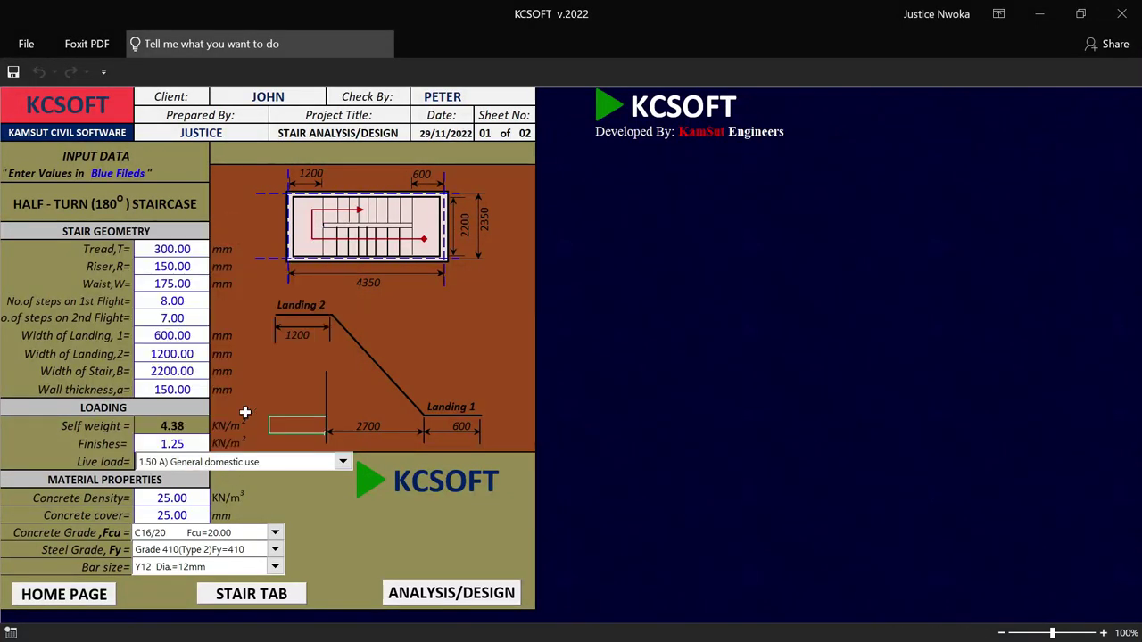
scroll(245, 412, down, 1)
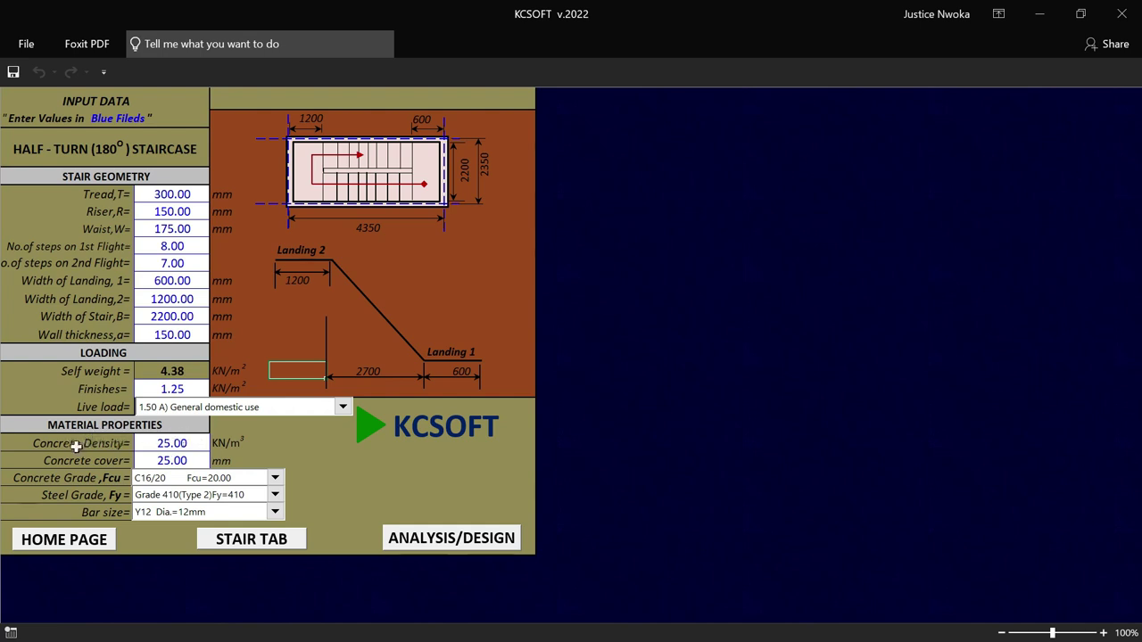
Step: Re-enter concrete density 25 and set concrete cover to 20 mm
click(179, 443)
text(25)
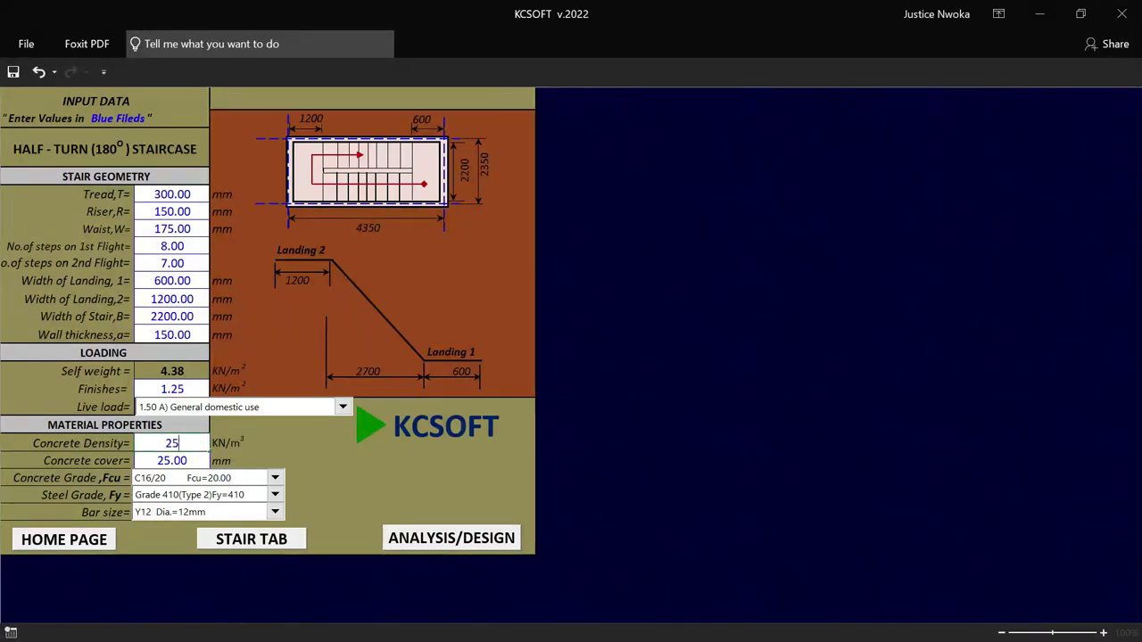
click(183, 461)
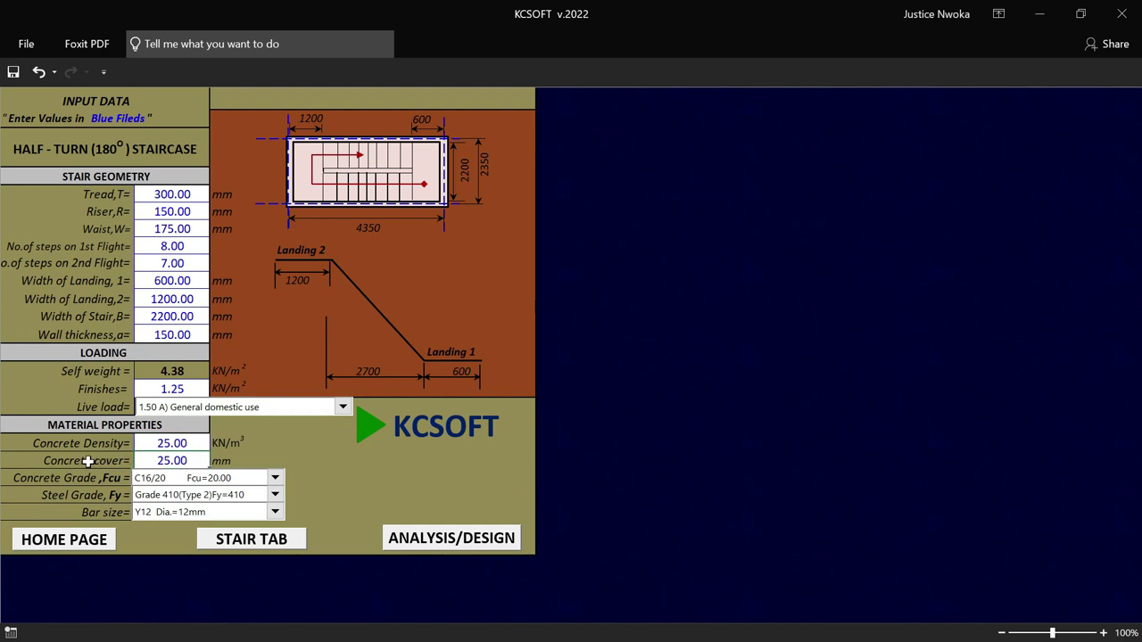
text(20)
scroll(186, 444, down, 1)
click(326, 412)
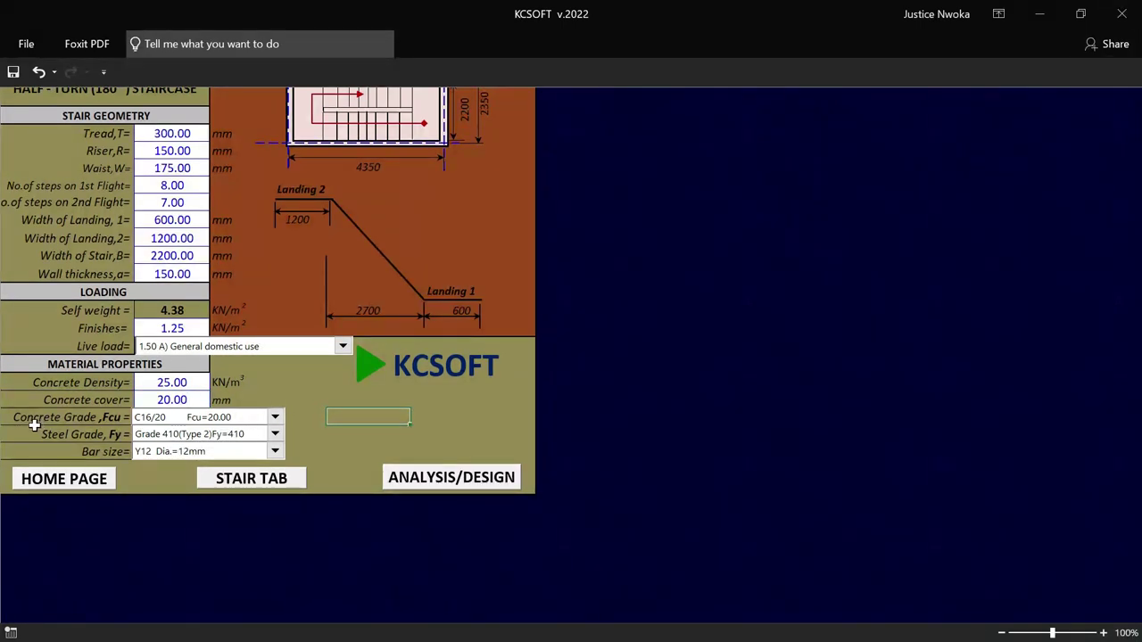
Step: Confirm concrete grade C16/20, steel Grade 410 and Y12 bars in their dropdowns
click(276, 419)
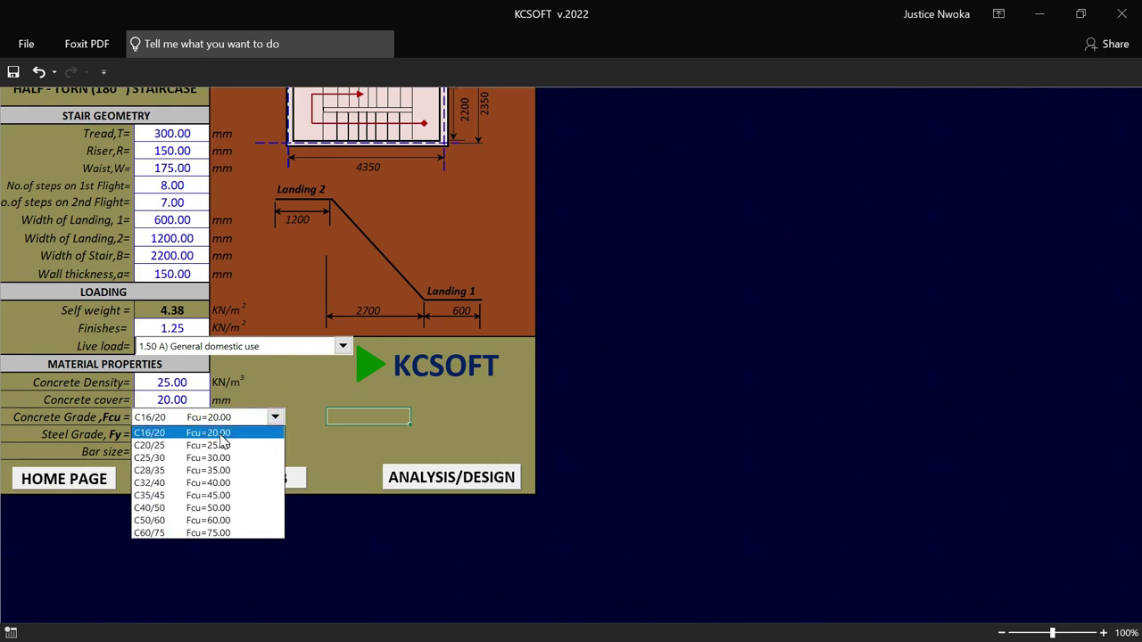
click(165, 435)
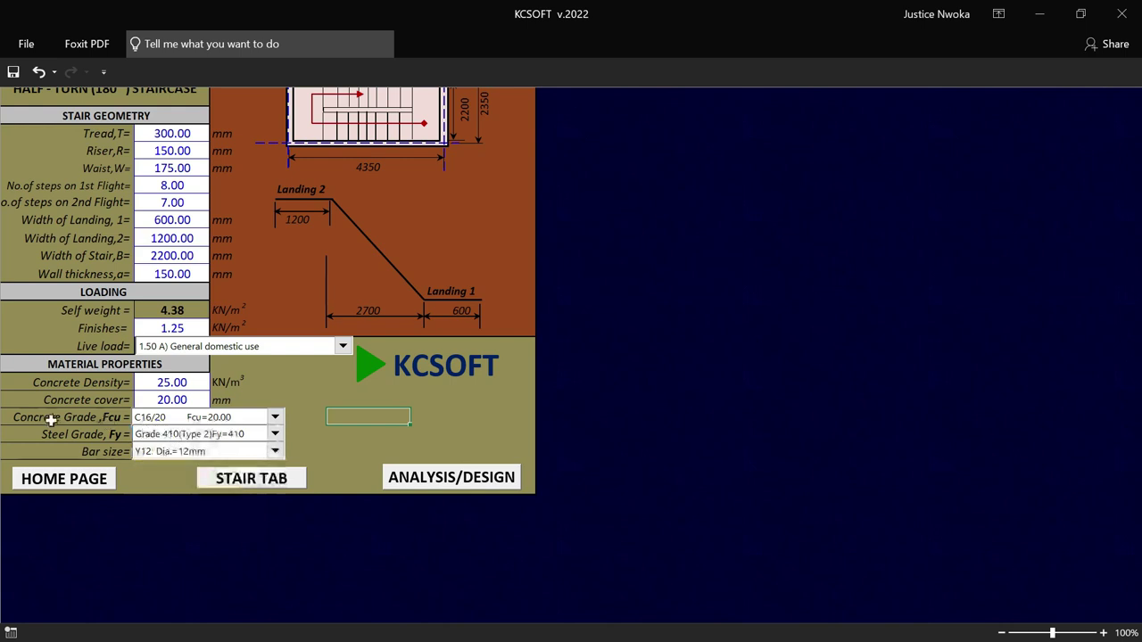
click(274, 433)
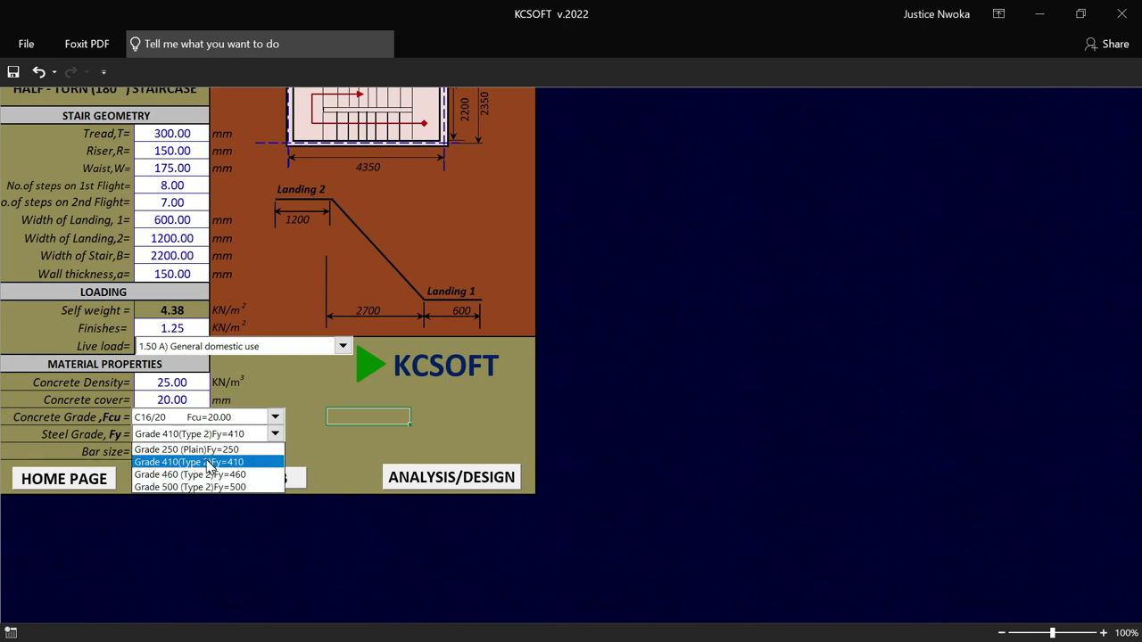
click(208, 465)
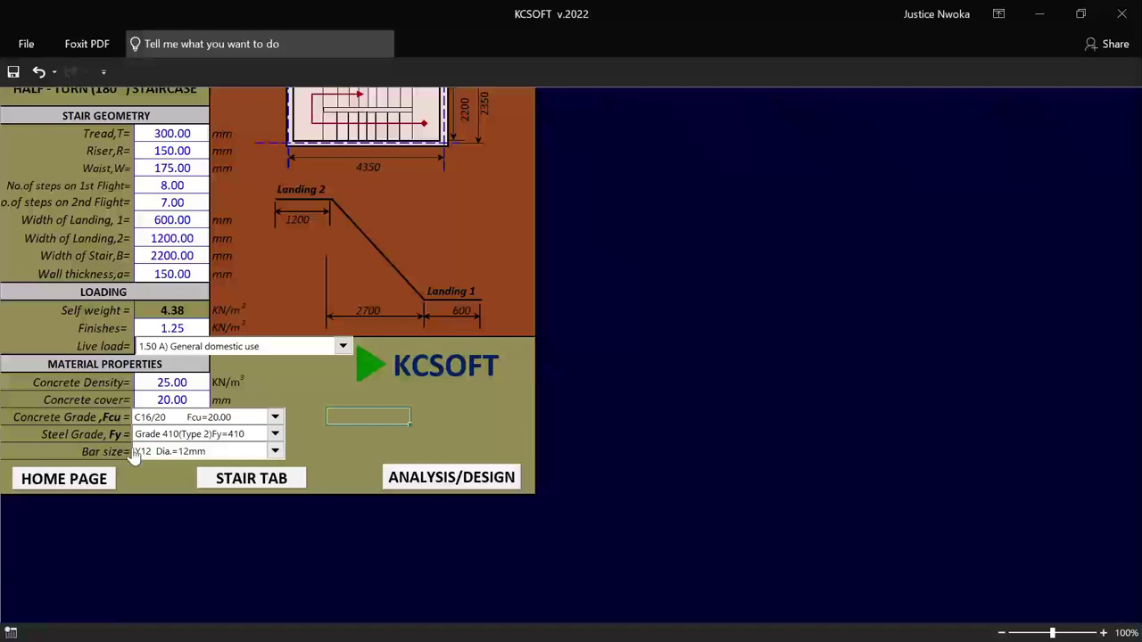
click(275, 452)
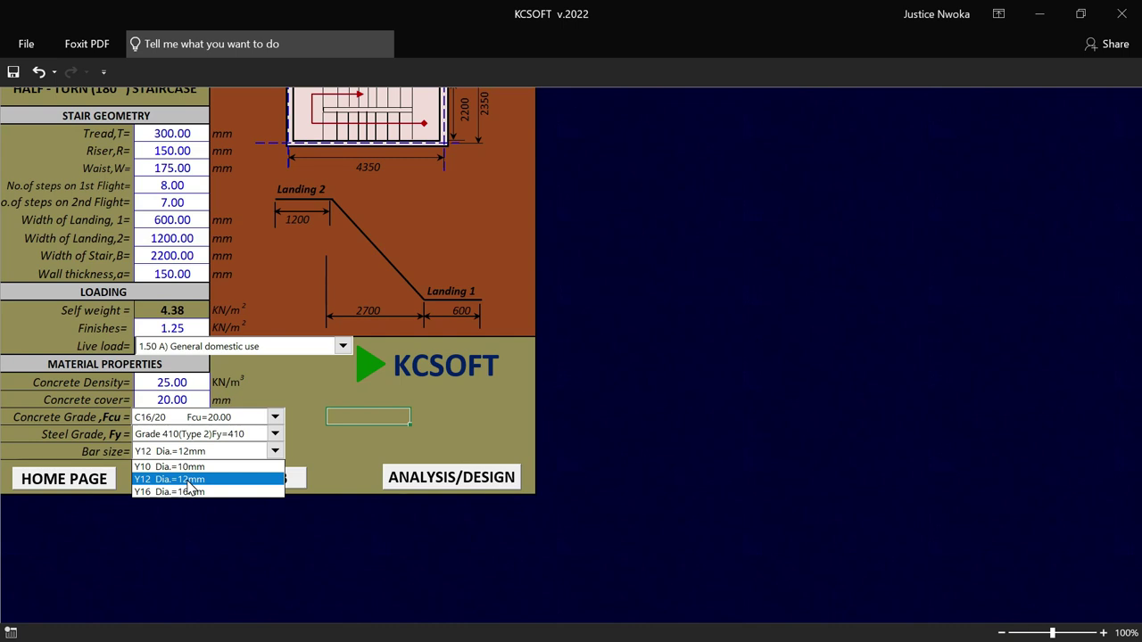
click(190, 480)
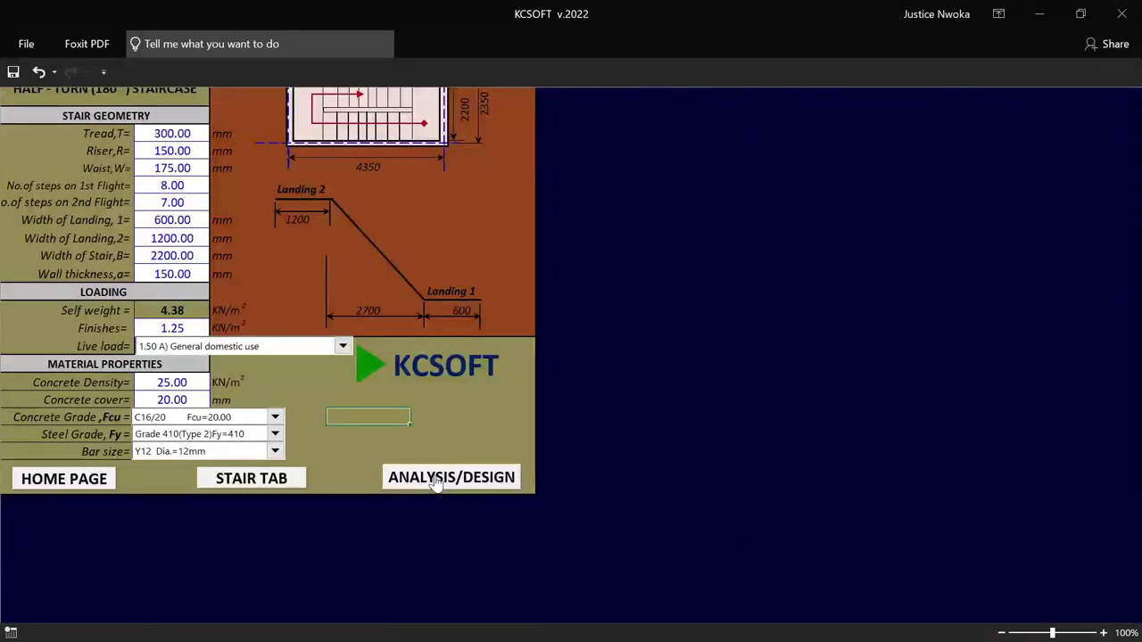
scroll(397, 473, up, 2)
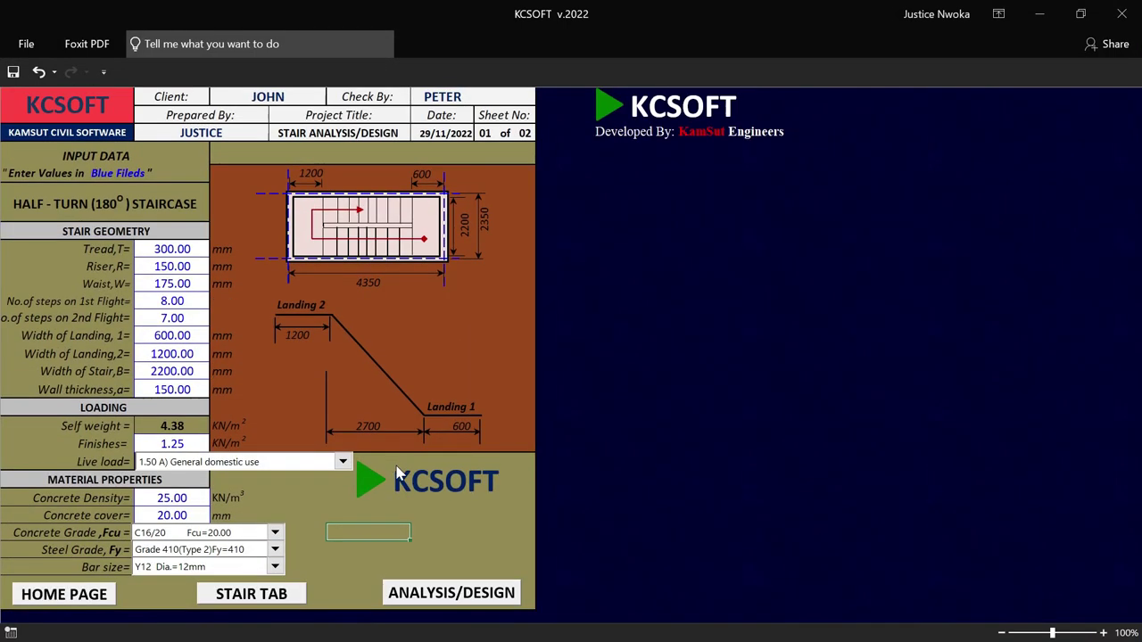
scroll(437, 437, down, 1)
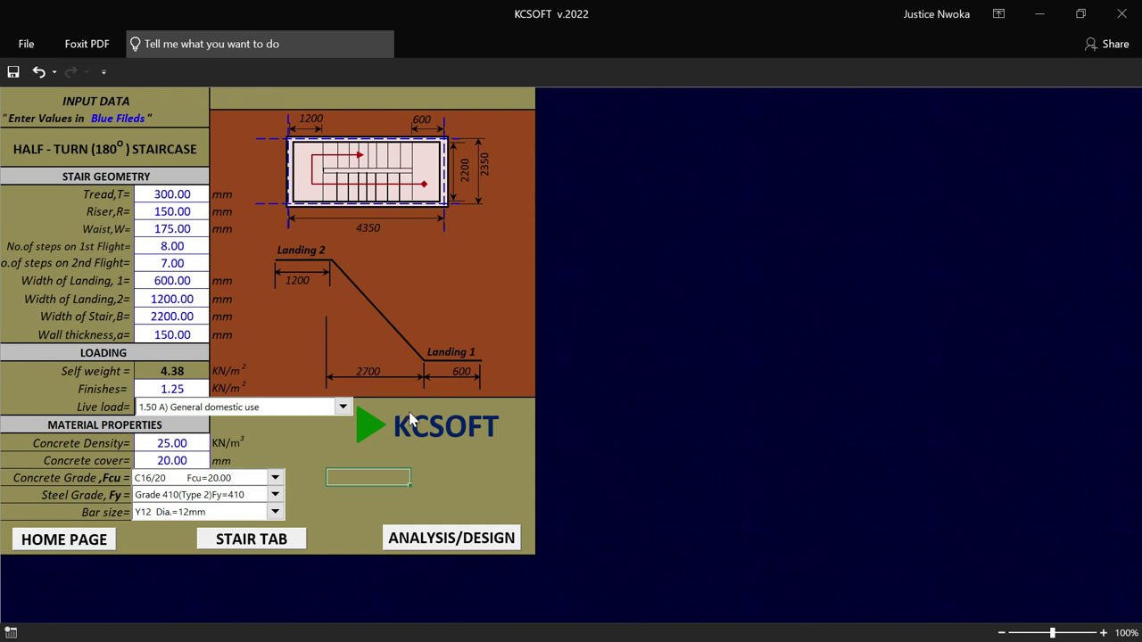
click(431, 538)
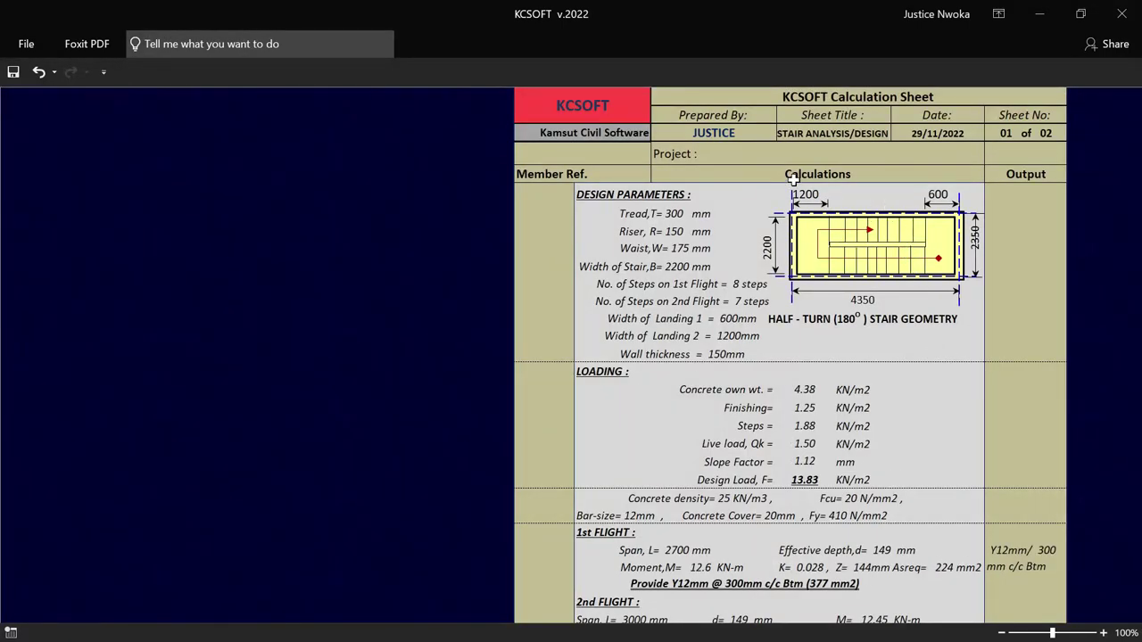
scroll(762, 176, down, 1)
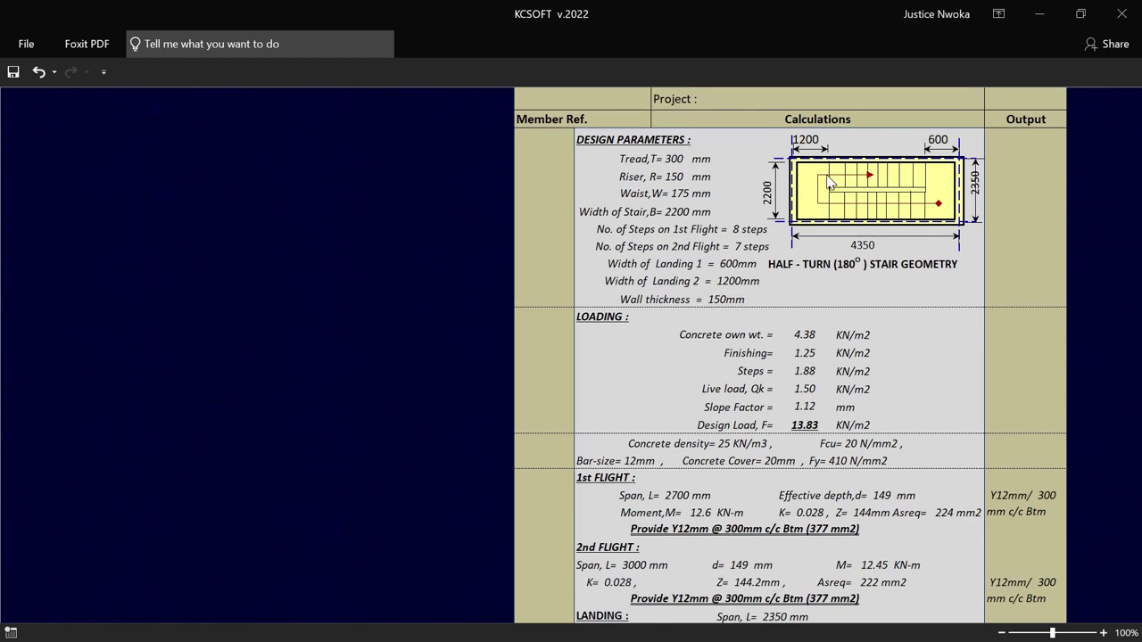
scroll(829, 181, down, 5)
scroll(900, 383, up, 5)
scroll(798, 178, down, 5)
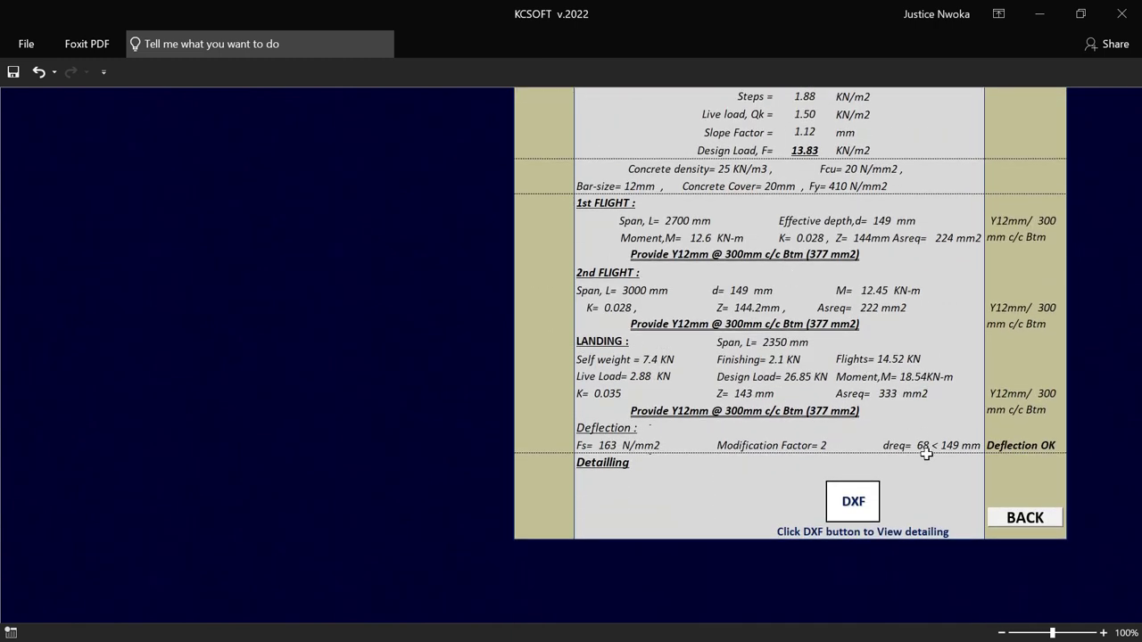
scroll(889, 428, up, 2)
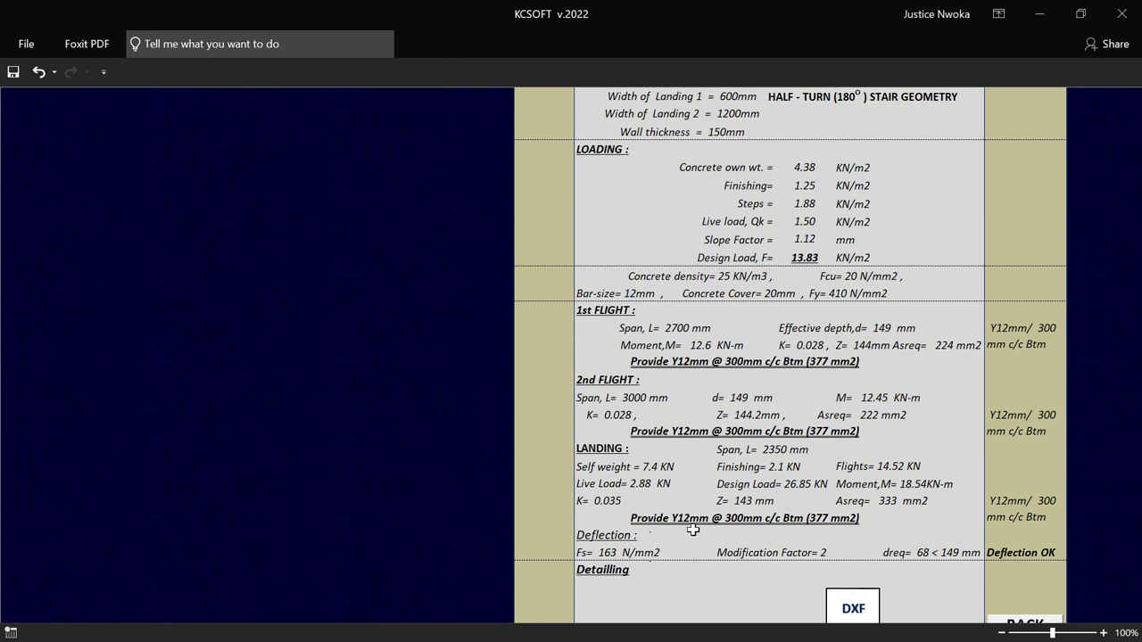
scroll(711, 473, down, 1)
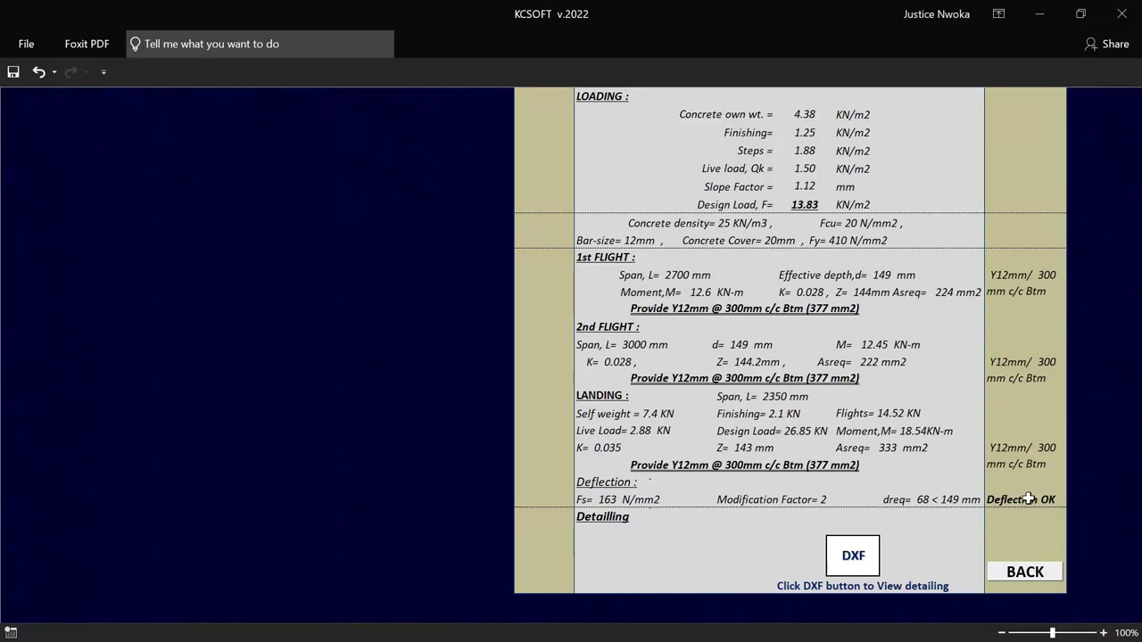
click(1026, 571)
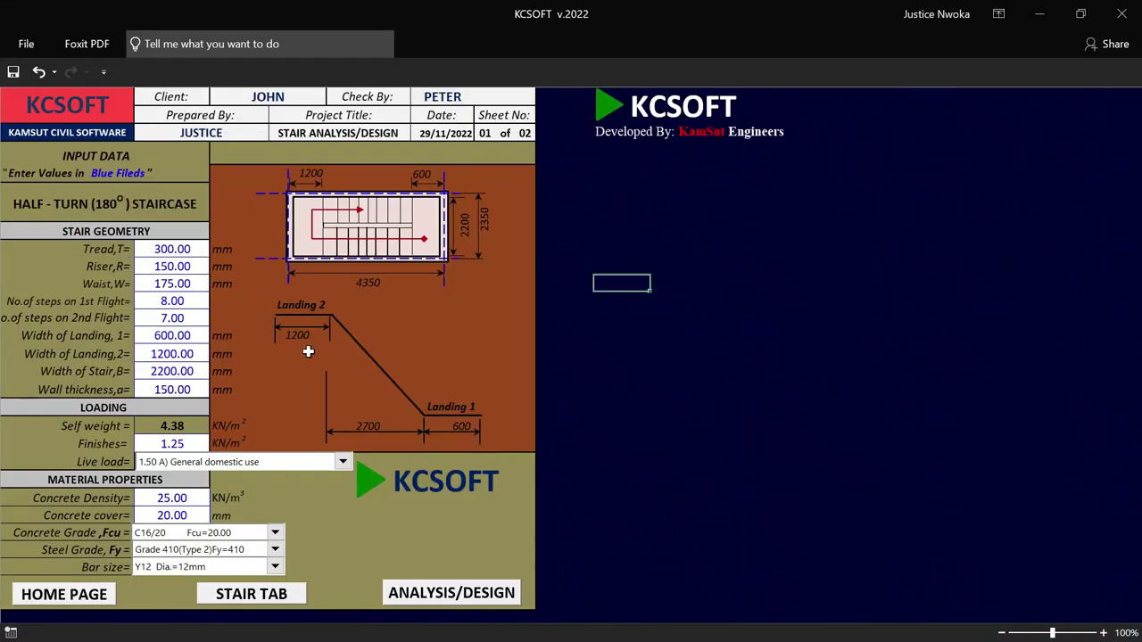
Step: Set waist to 100 mm and rerun ANALYSIS/DESIGN, which reports Deflection Fail
click(181, 284)
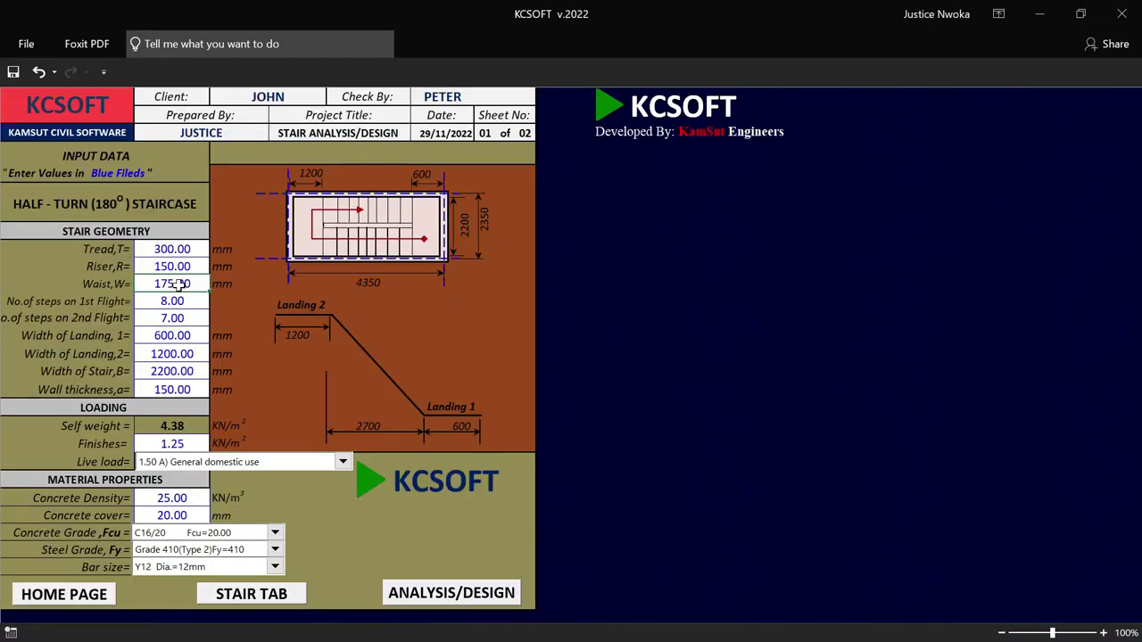
text(100)
click(459, 335)
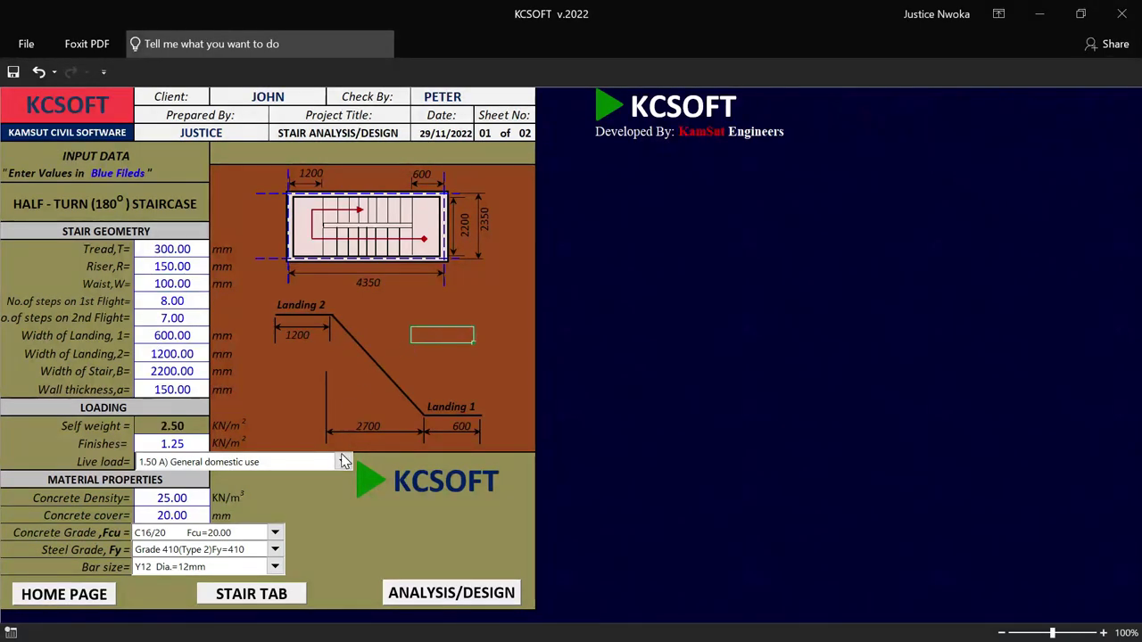
click(421, 592)
scroll(880, 470, down, 5)
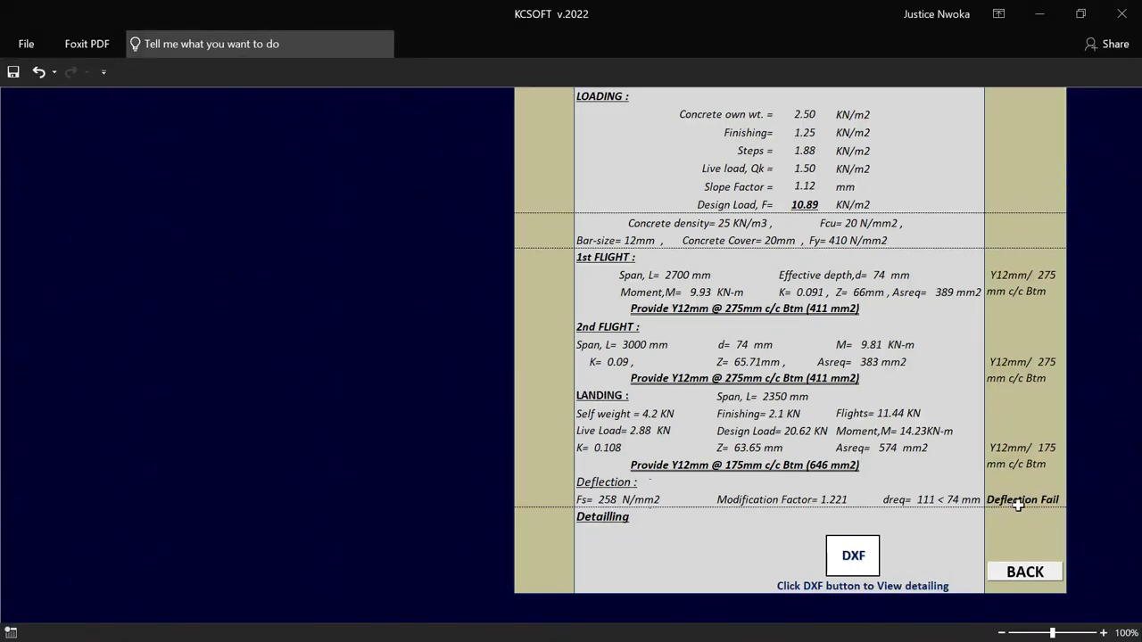
click(1025, 573)
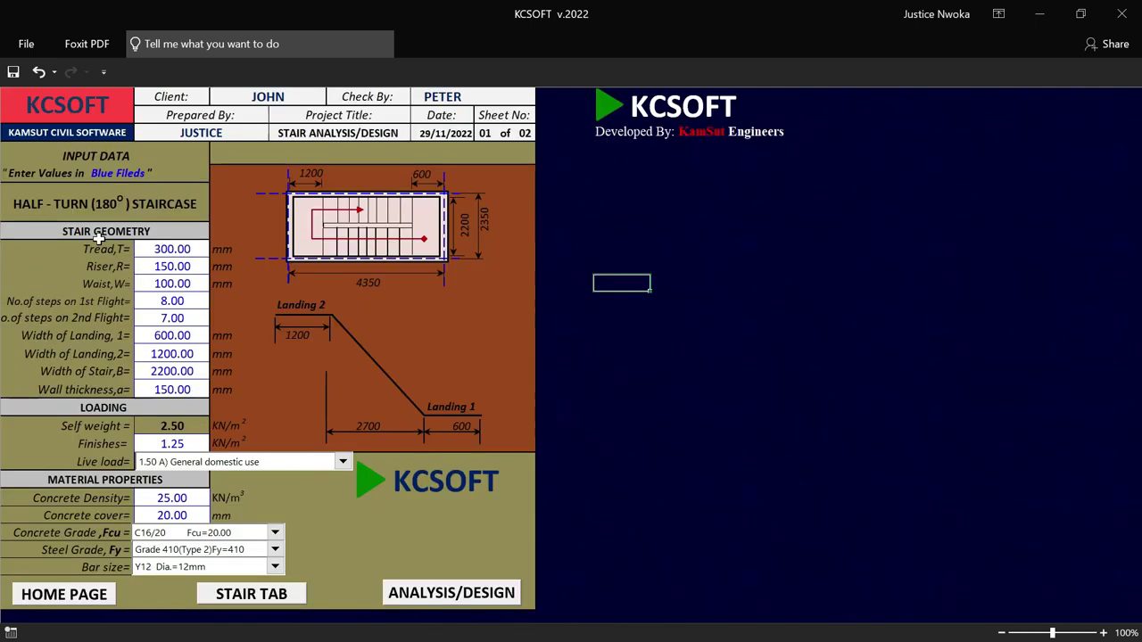
Step: Restore the waist to 175 mm
click(159, 286)
text(1)
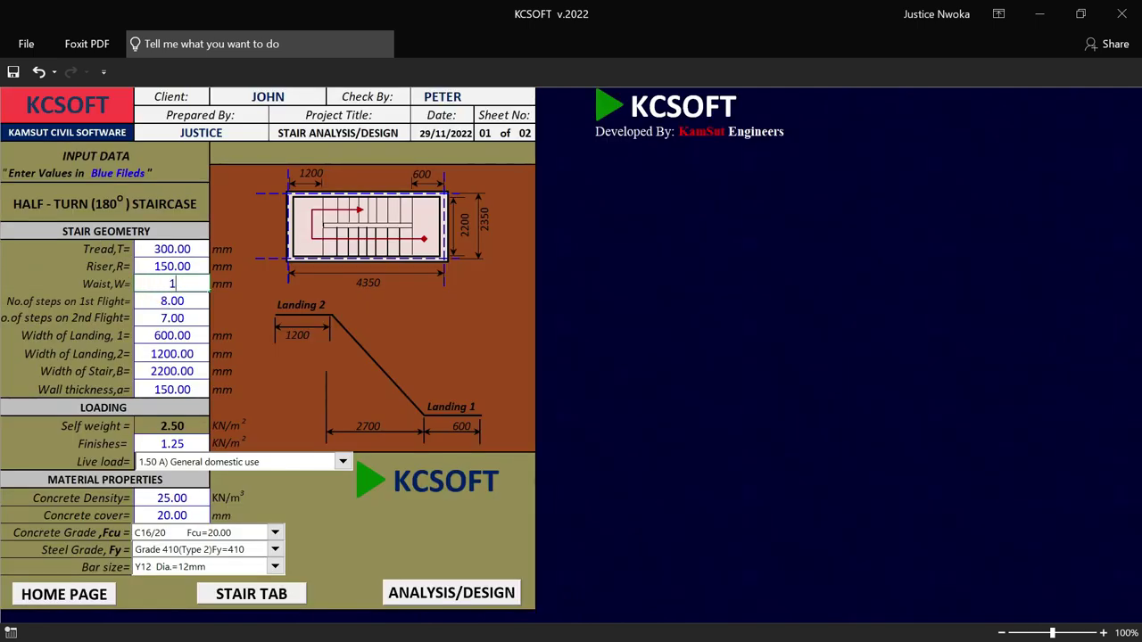
text(75)
click(680, 368)
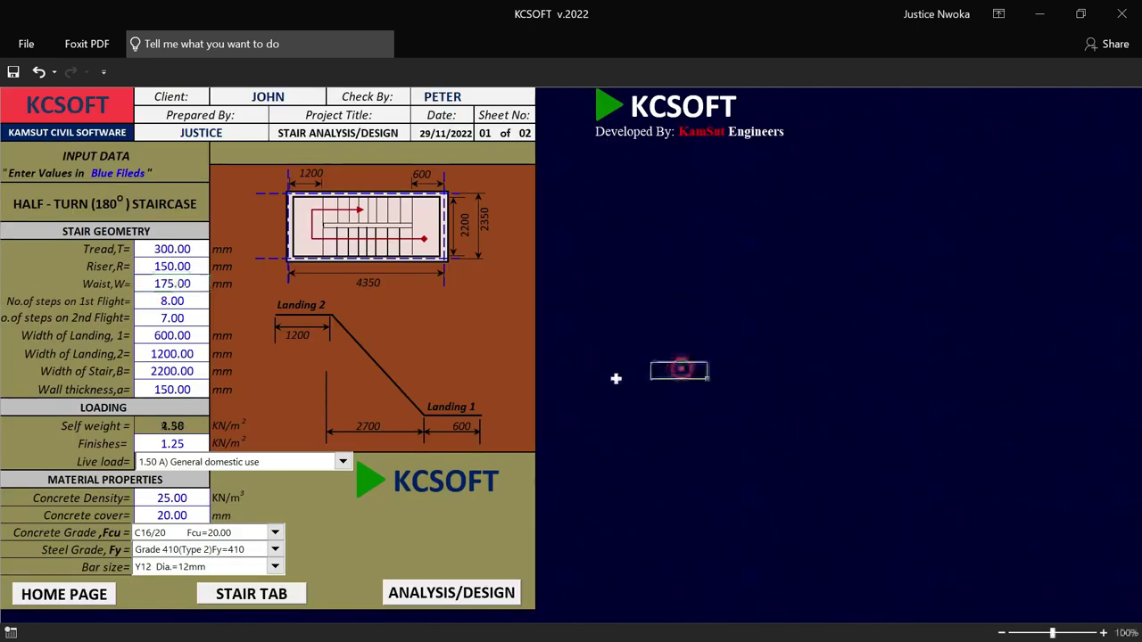
scroll(467, 408, down, 1)
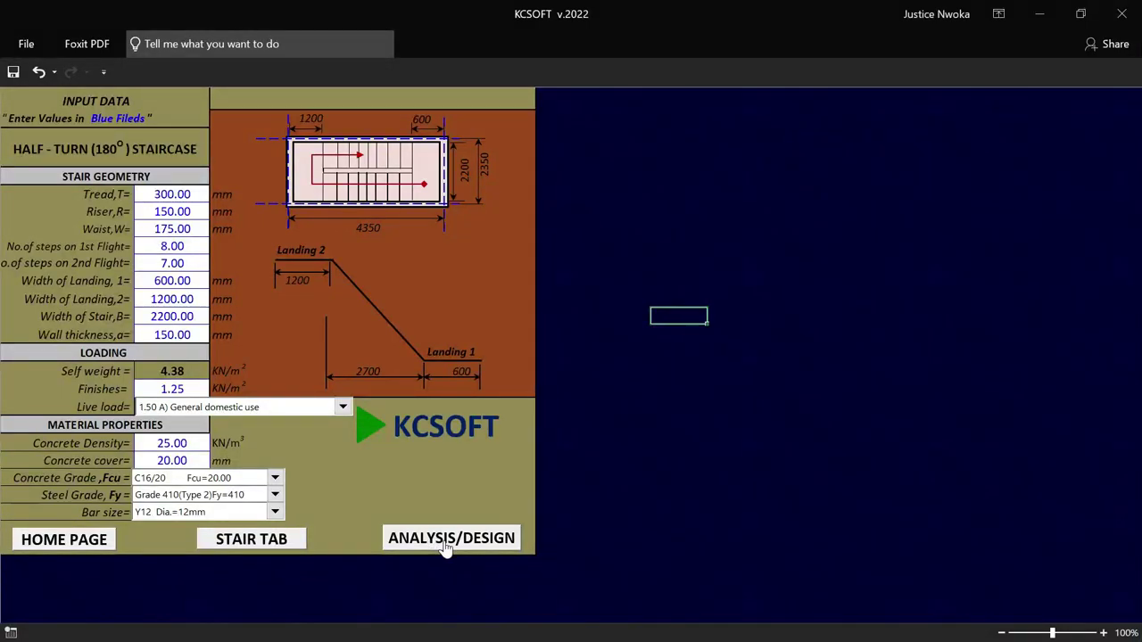
Step: Rerun the design, review Deflection OK, and generate the DXF detailing drawing
click(450, 537)
scroll(678, 348, down, 4)
scroll(959, 416, down, 2)
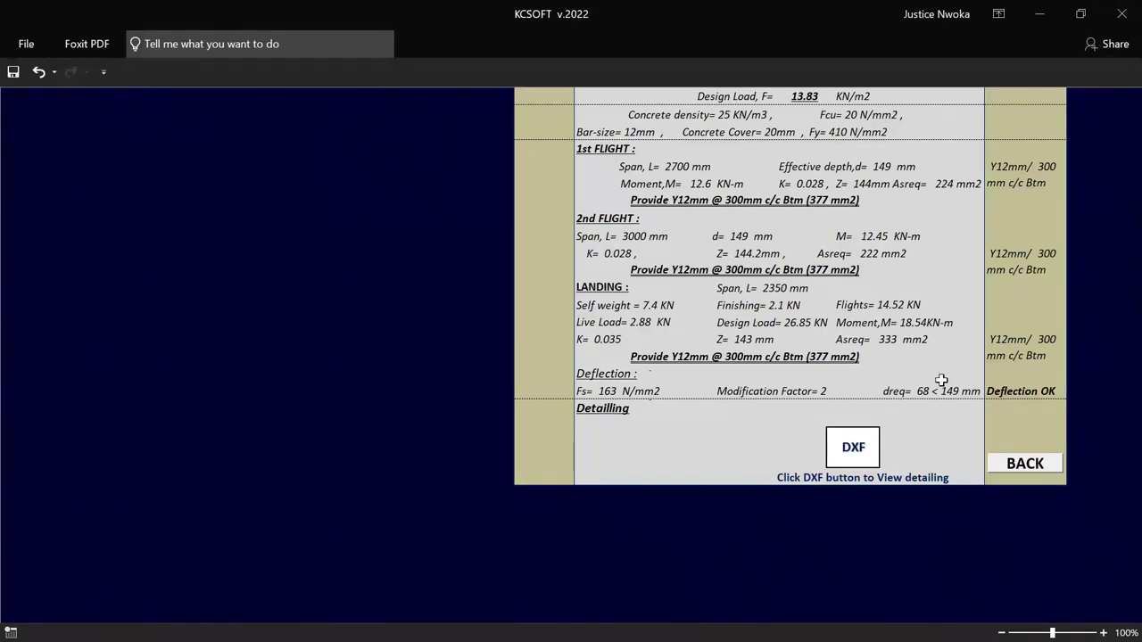
scroll(861, 411, up, 2)
scroll(918, 459, down, 2)
click(858, 438)
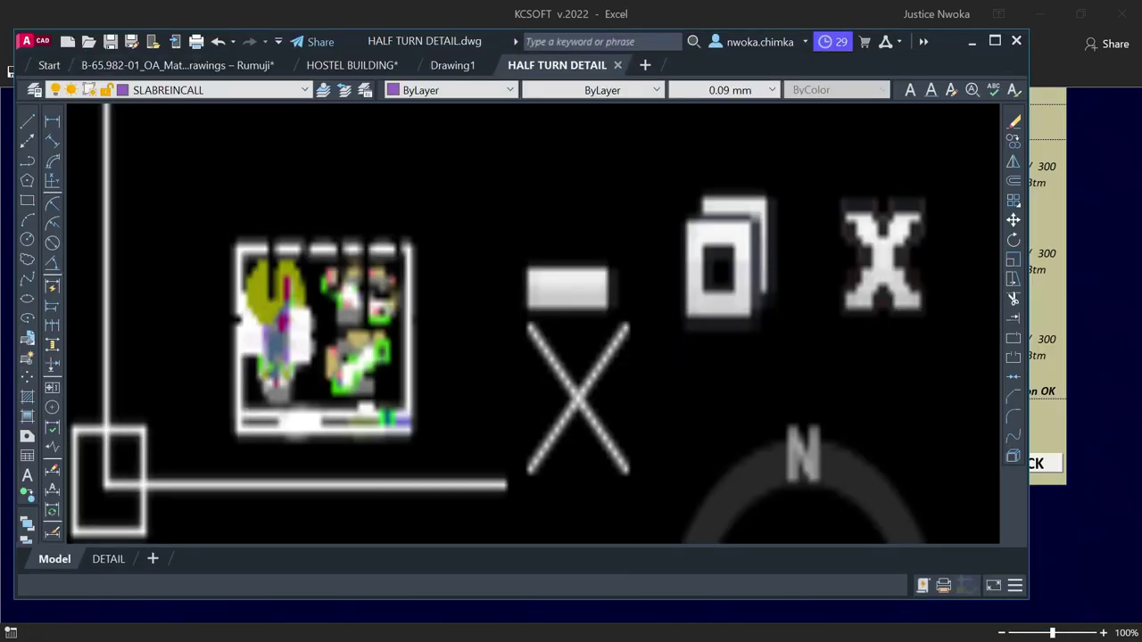
Step: Maximize AutoCAD and zoom around the HALF TURN DETAIL model
click(995, 40)
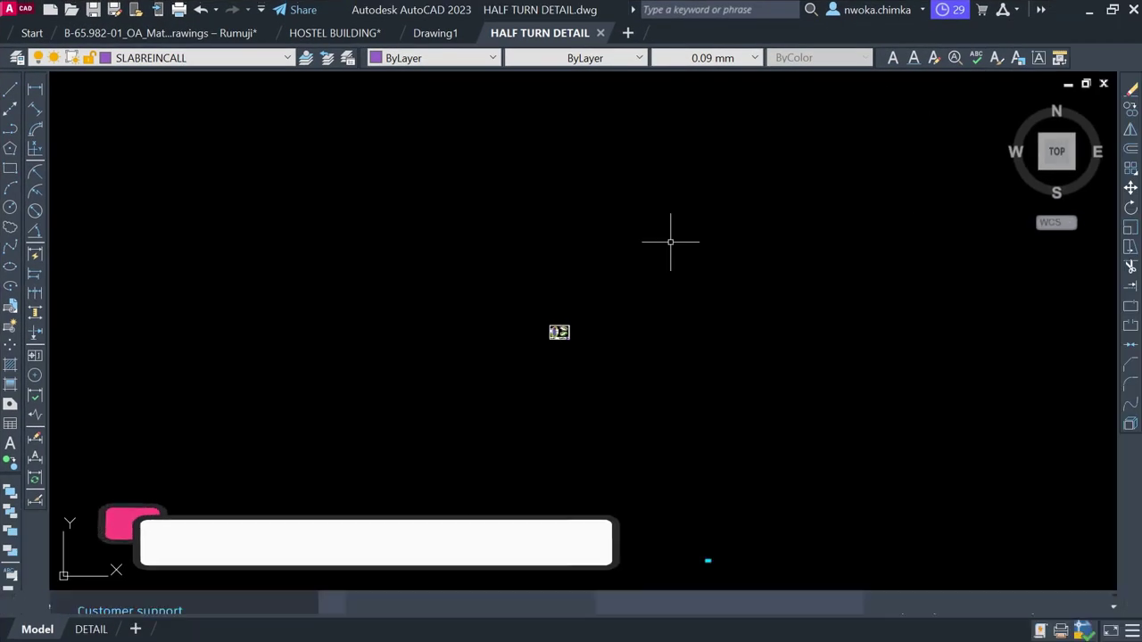
scroll(517, 339, up, 4)
scroll(565, 393, up, 10)
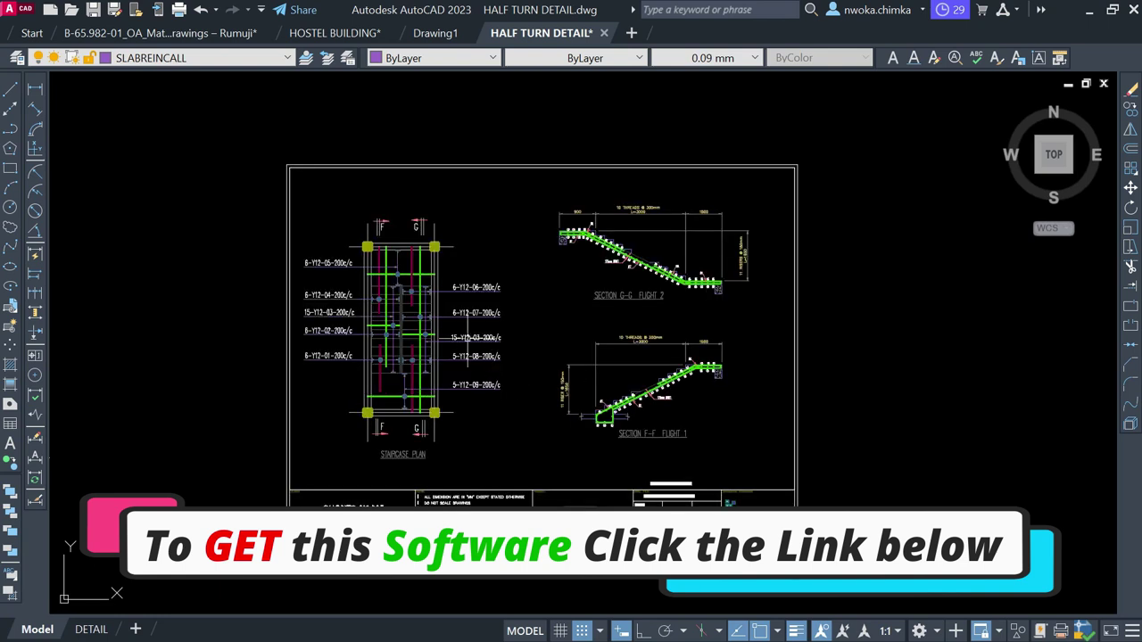
scroll(330, 238, down, 2)
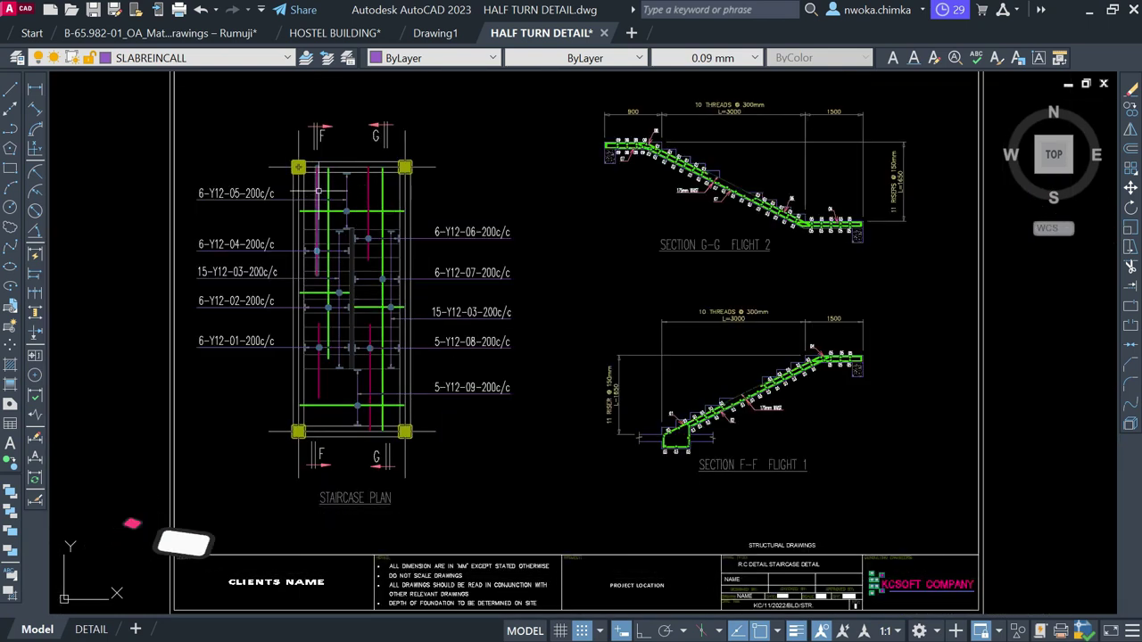
scroll(352, 264, up, 2)
scroll(357, 258, up, 1)
scroll(381, 229, down, 1)
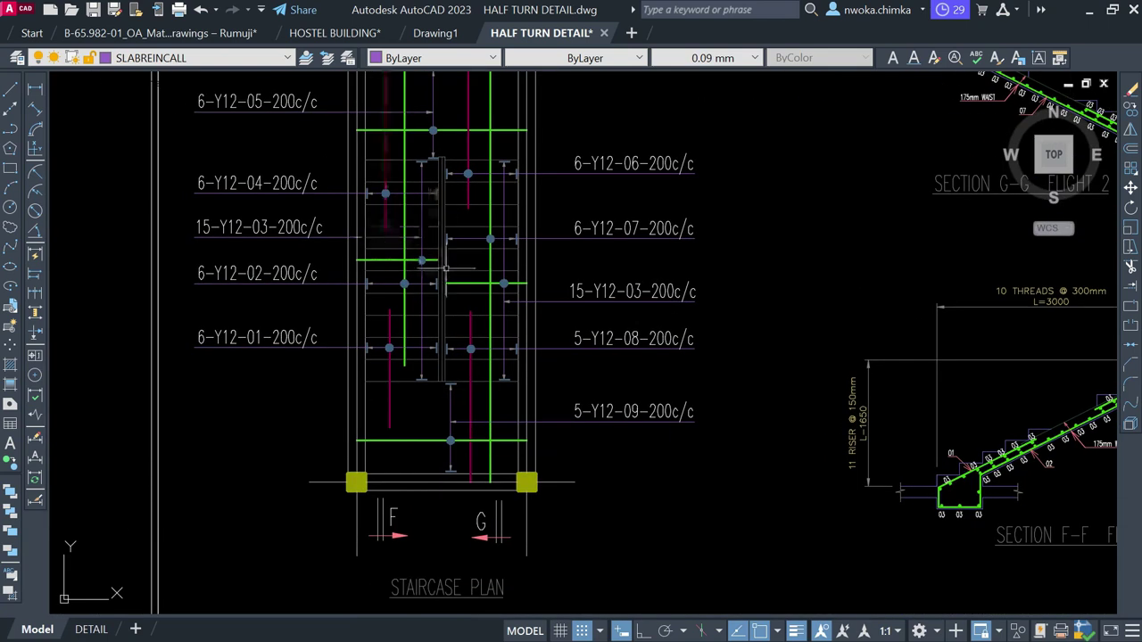
scroll(527, 250, down, 3)
scroll(539, 296, up, 3)
scroll(539, 296, down, 3)
scroll(550, 355, up, 3)
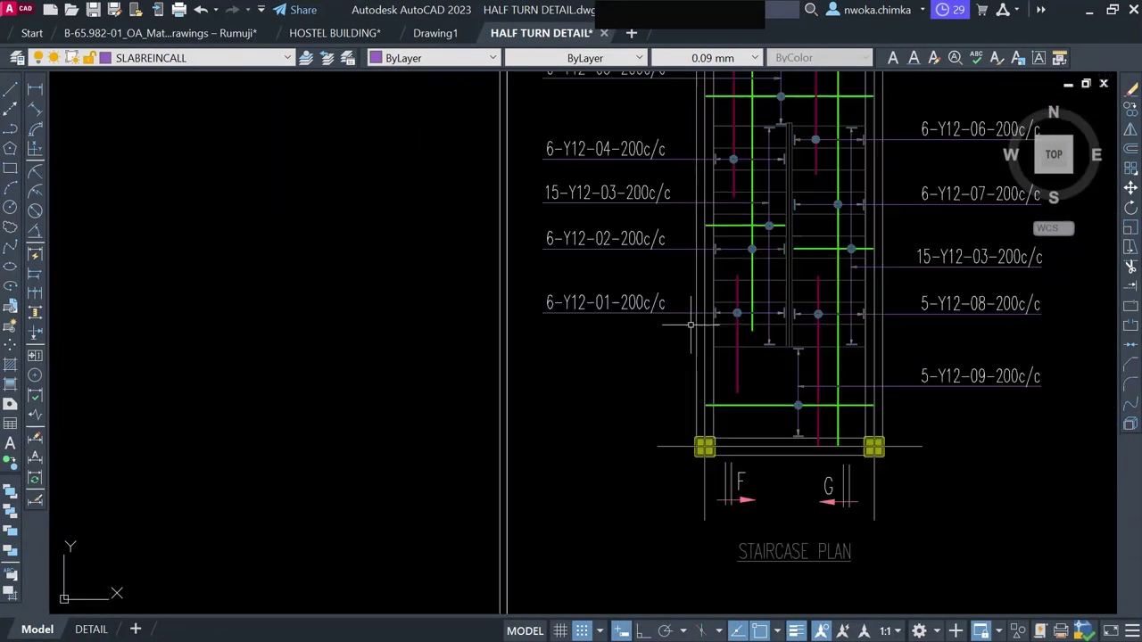
scroll(551, 355, down, 3)
Step: Inspect the DETAIL layout sheet, then minimize AutoCAD
click(98, 631)
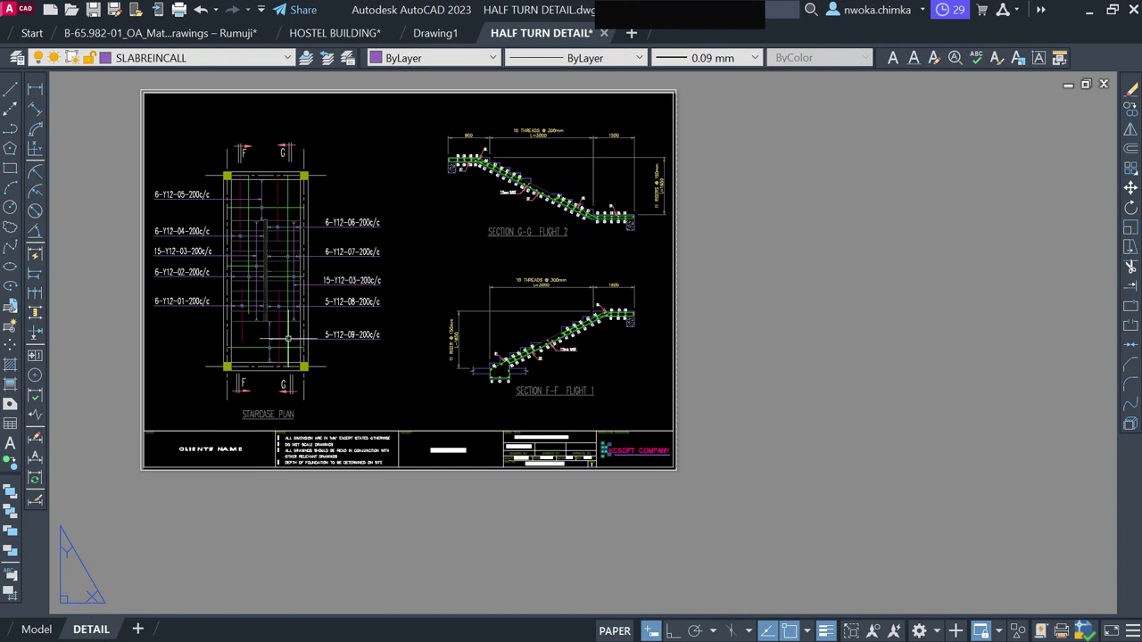
scroll(268, 148, up, 4)
scroll(545, 208, down, 4)
scroll(884, 286, up, 3)
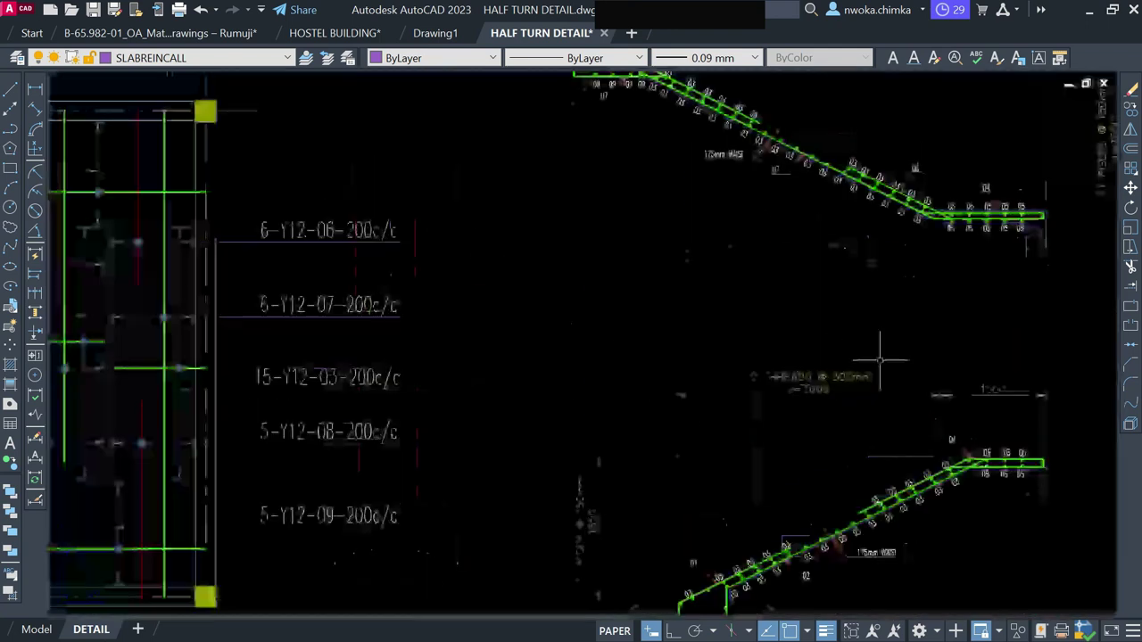
scroll(884, 285, down, 4)
scroll(711, 493, up, 5)
scroll(823, 571, down, 3)
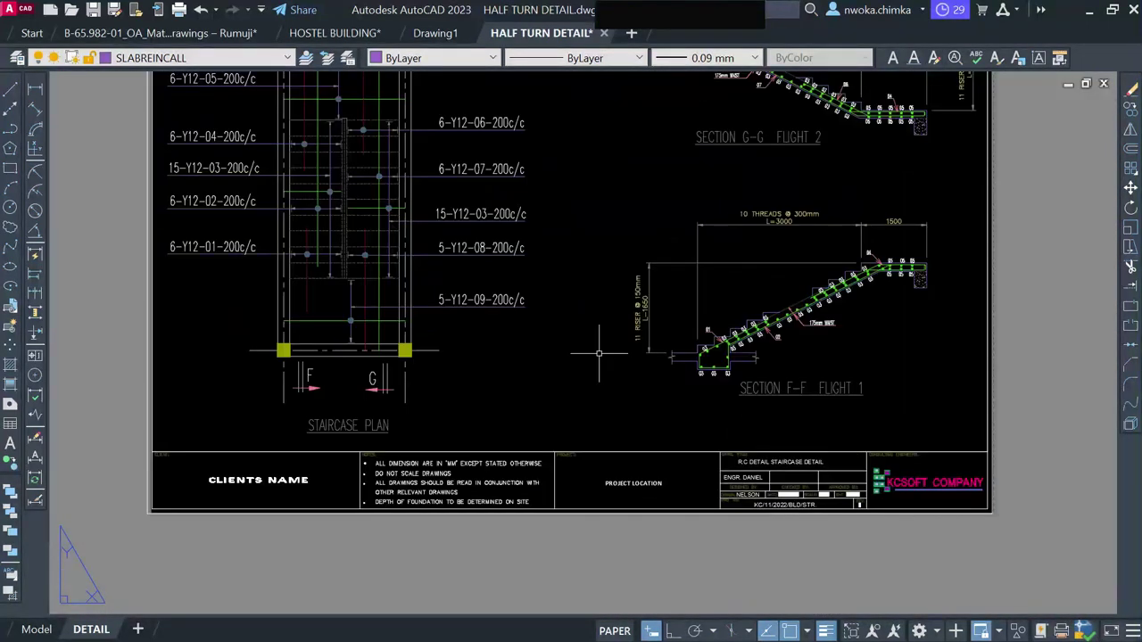
scroll(223, 356, up, 2)
drag(376, 289, 381, 361)
scroll(382, 360, down, 6)
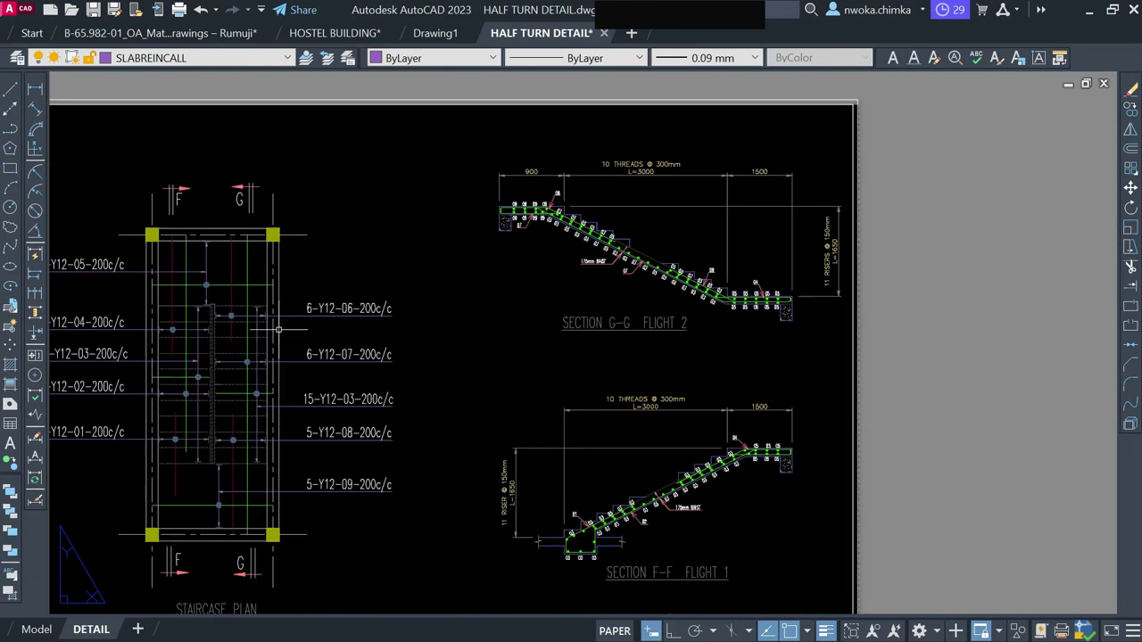
drag(166, 250, 550, 273)
scroll(603, 272, up, 4)
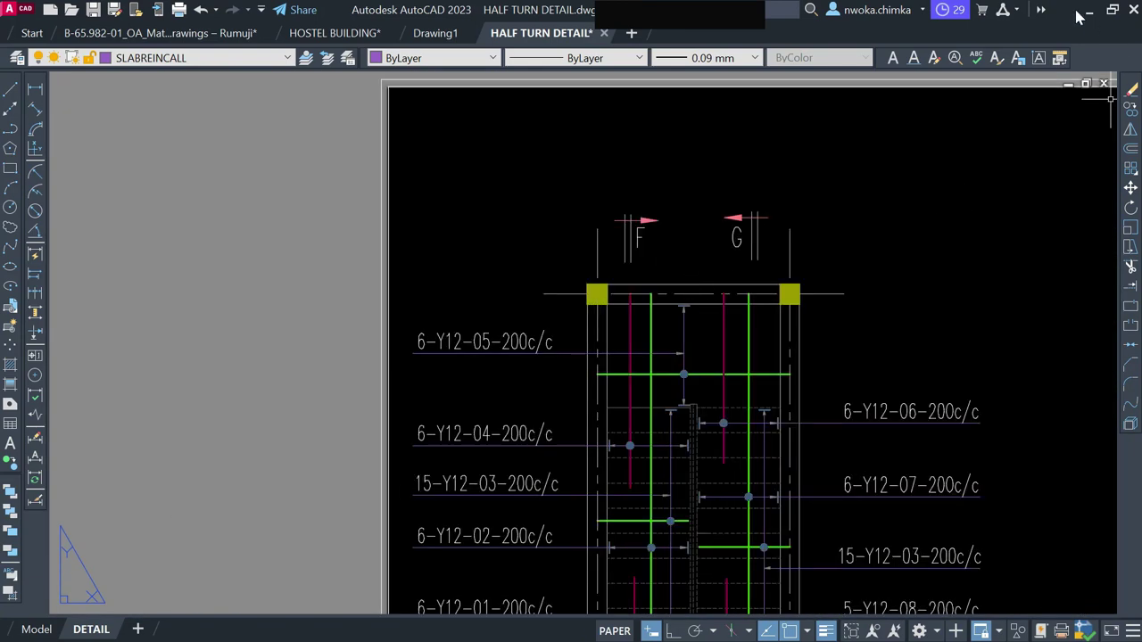
click(1081, 15)
Step: Go BACK to the input sheet, then use STAIR TAB for the staircase-type selection page
scroll(883, 406, down, 1)
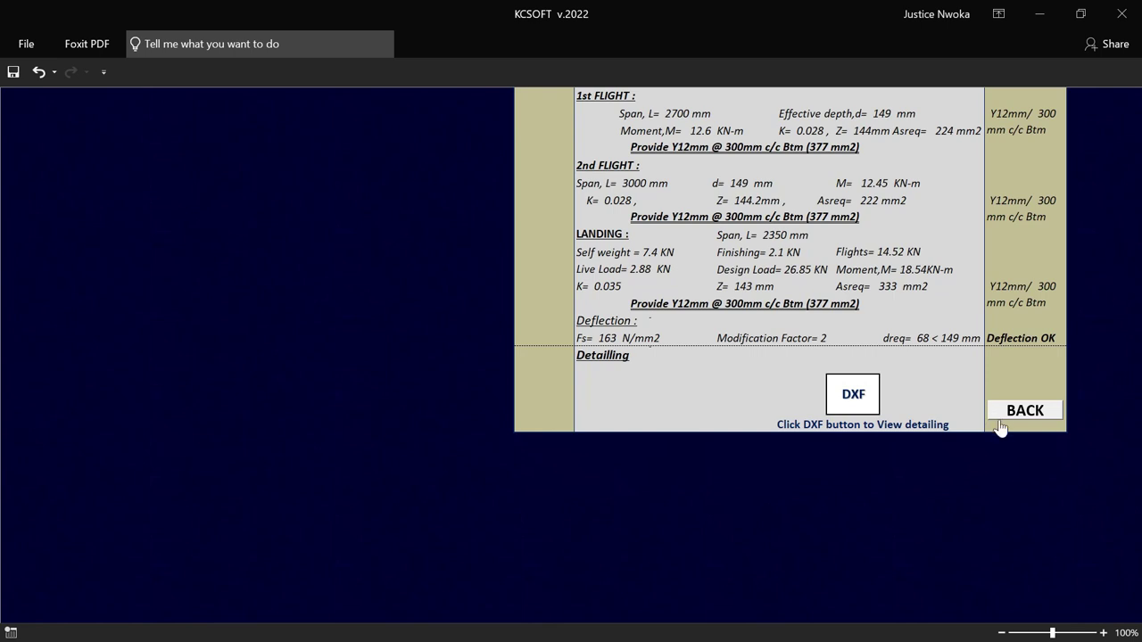
click(1030, 414)
scroll(313, 357, down, 2)
scroll(293, 375, up, 2)
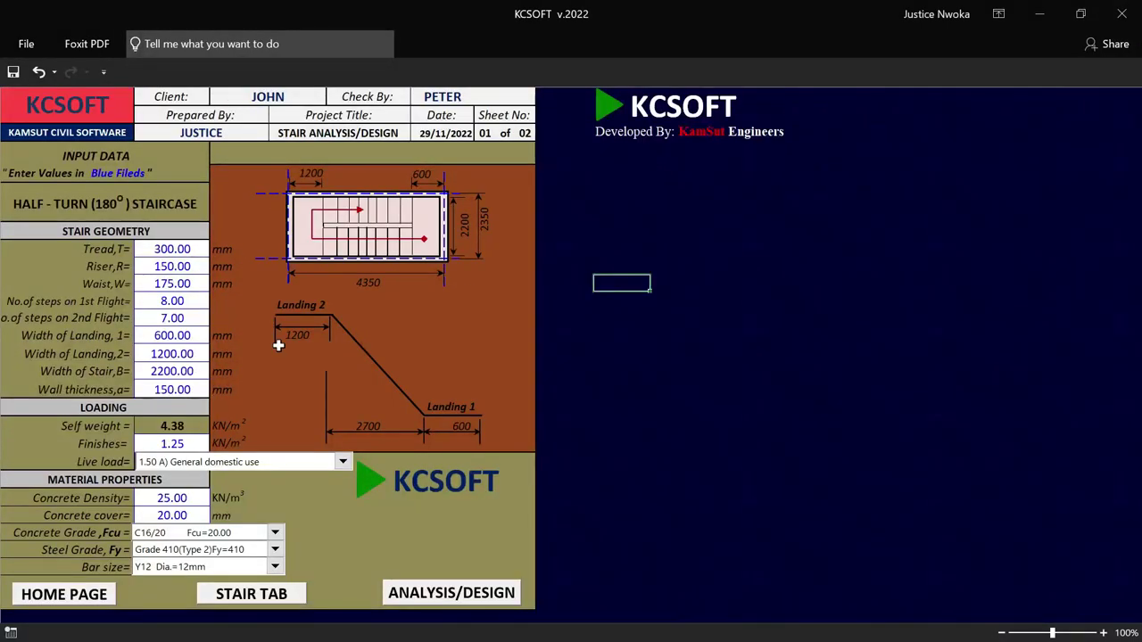
scroll(278, 345, down, 1)
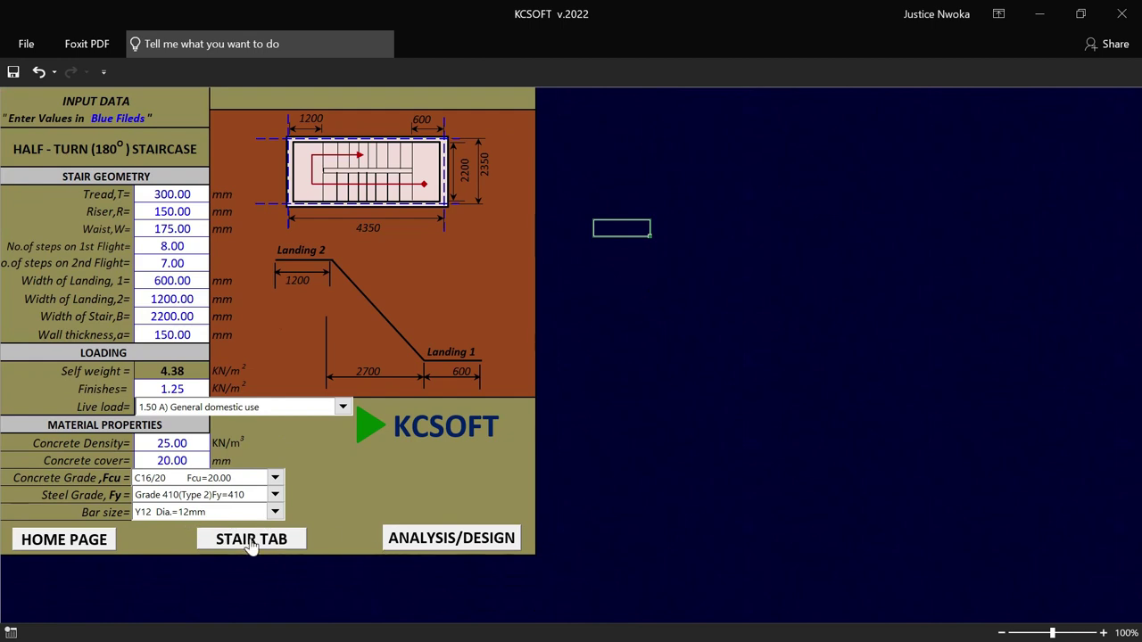
click(252, 540)
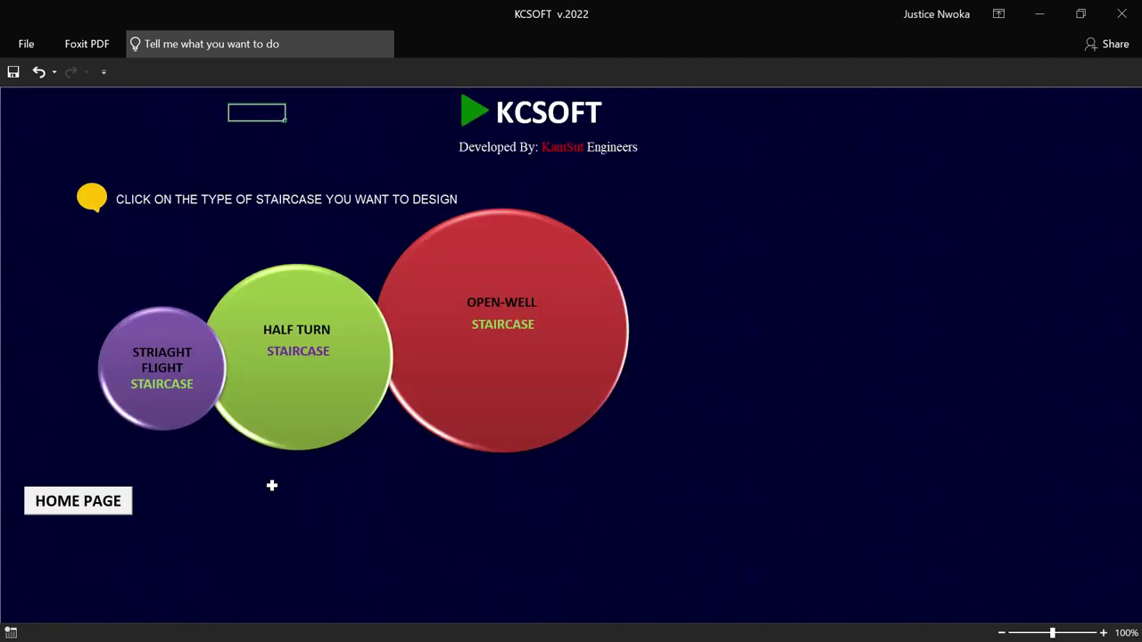
Step: Open the open-well staircase sheet and enter tread 297 and riser 150
click(504, 316)
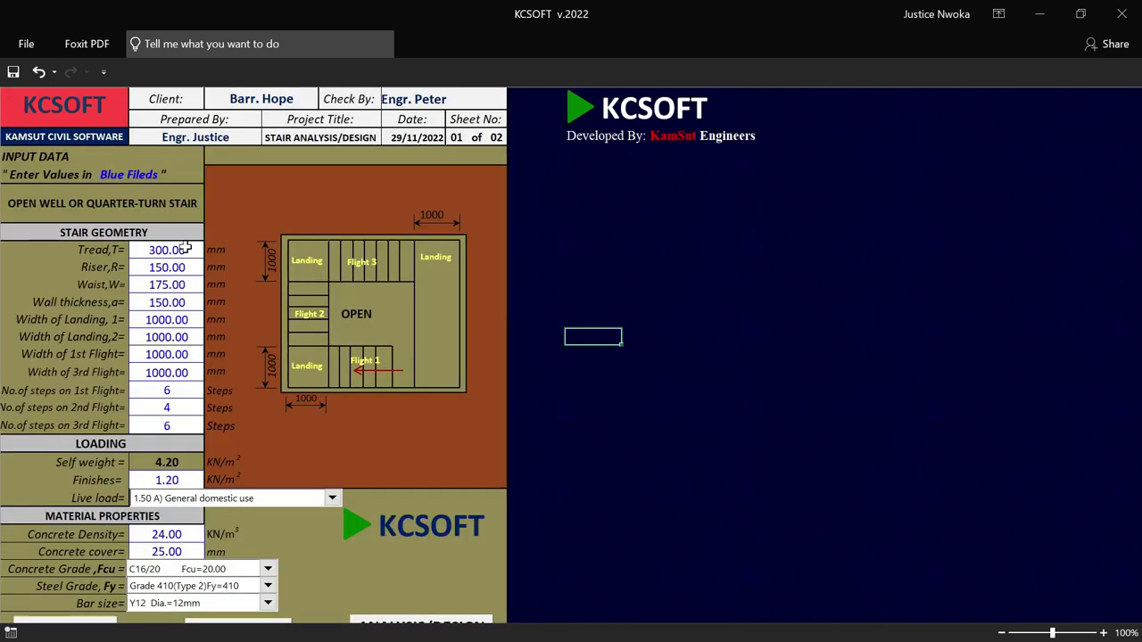
click(178, 251)
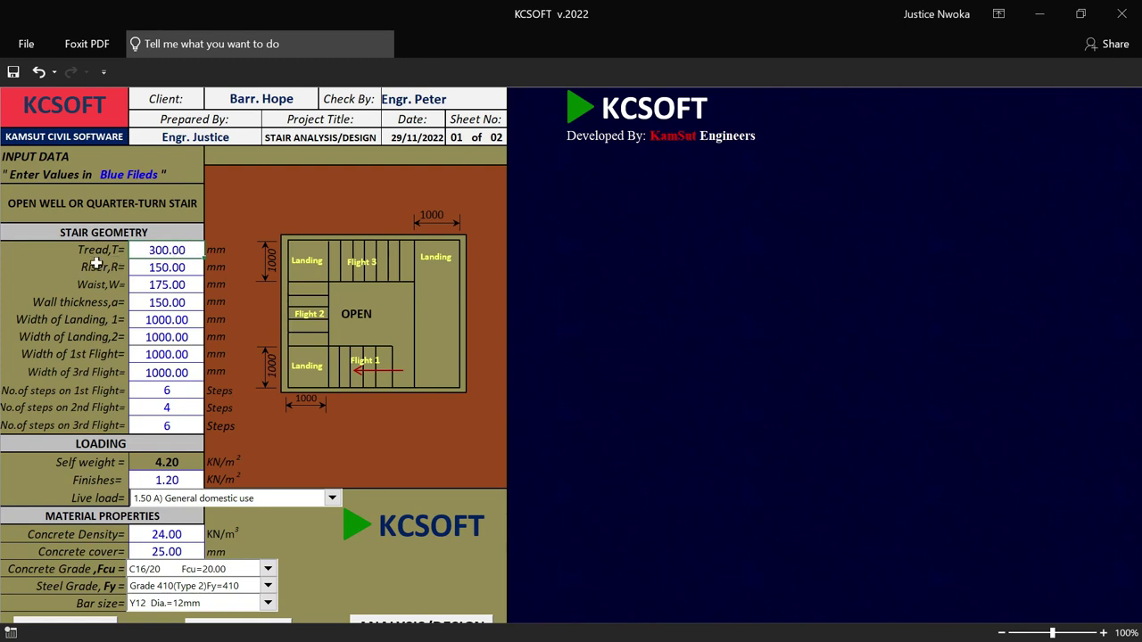
text(297)
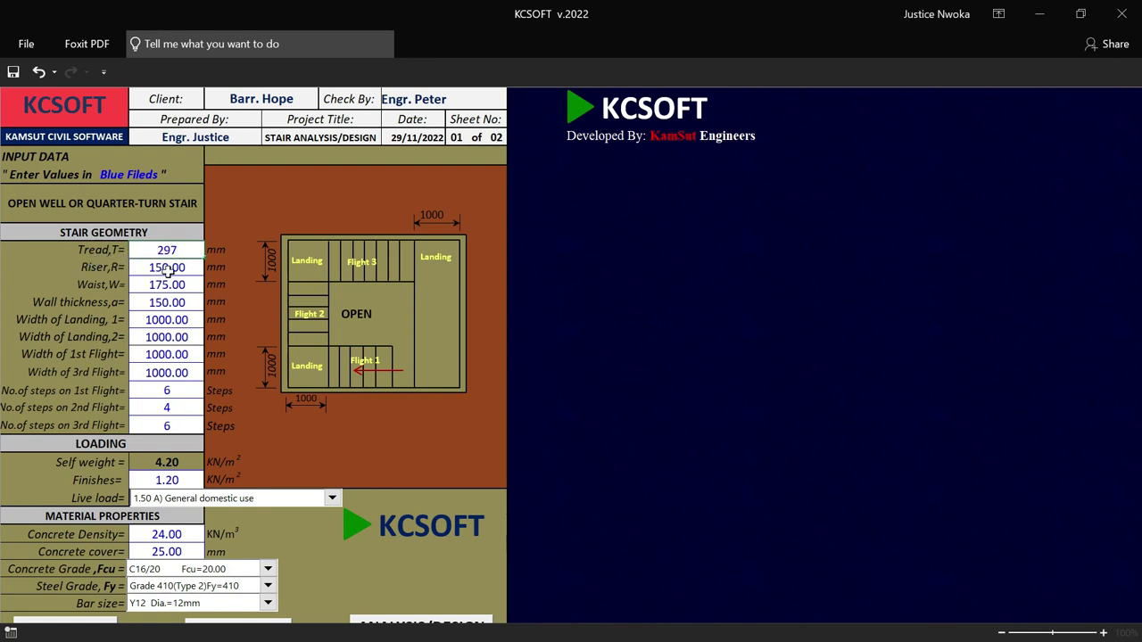
click(167, 269)
text(150)
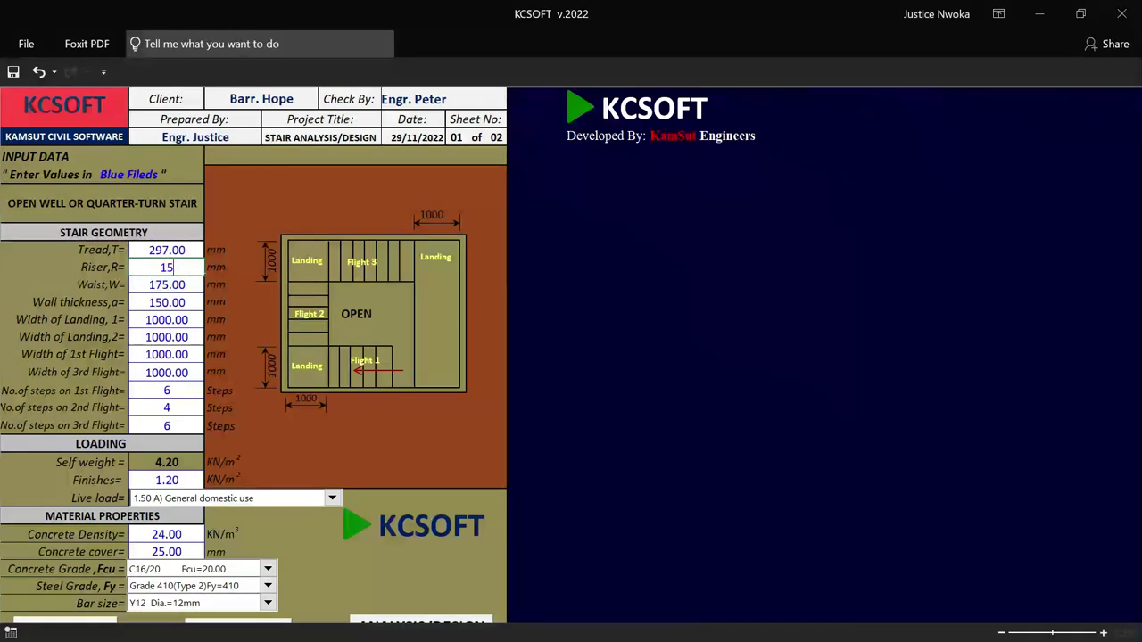
click(179, 323)
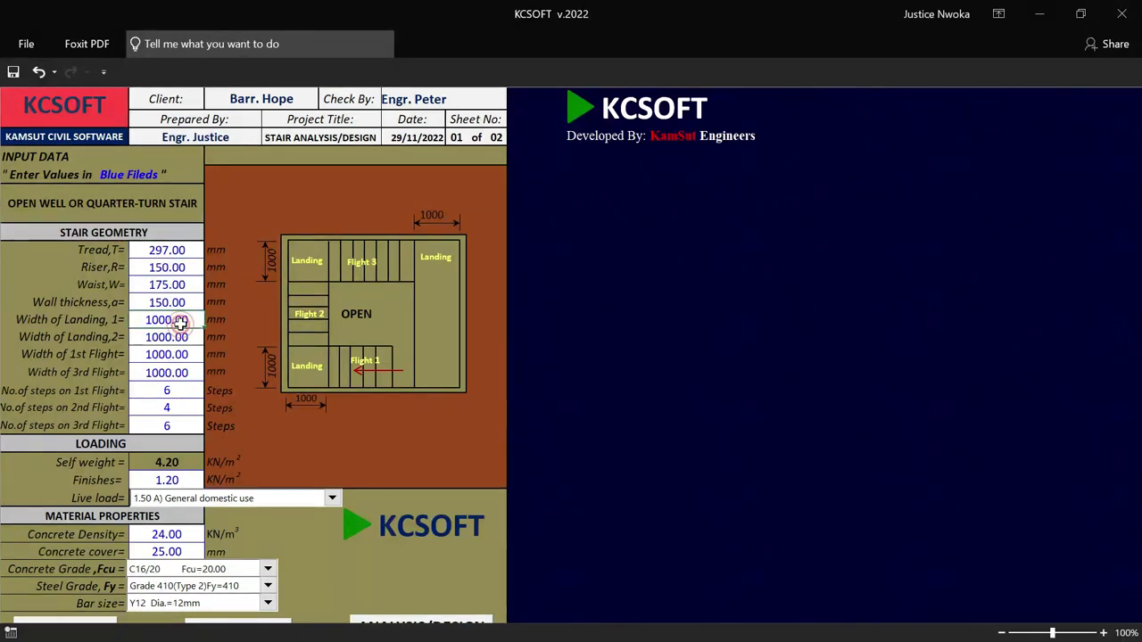
Step: Set the flight step counts to 5, 5 and 7, and finishes to 1.35
click(180, 389)
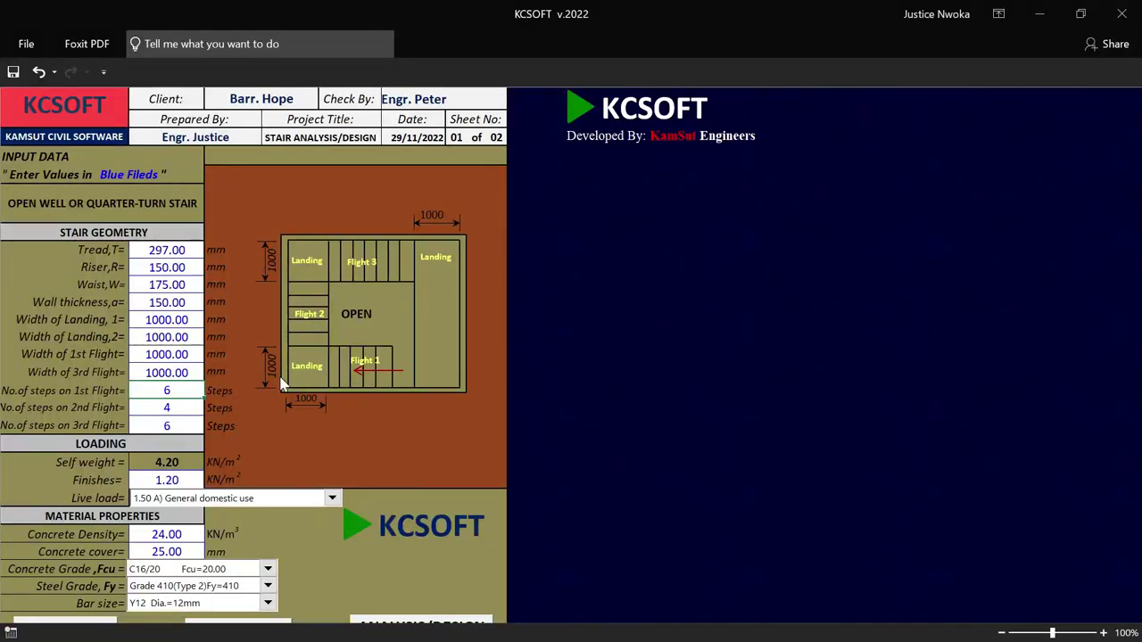
click(177, 409)
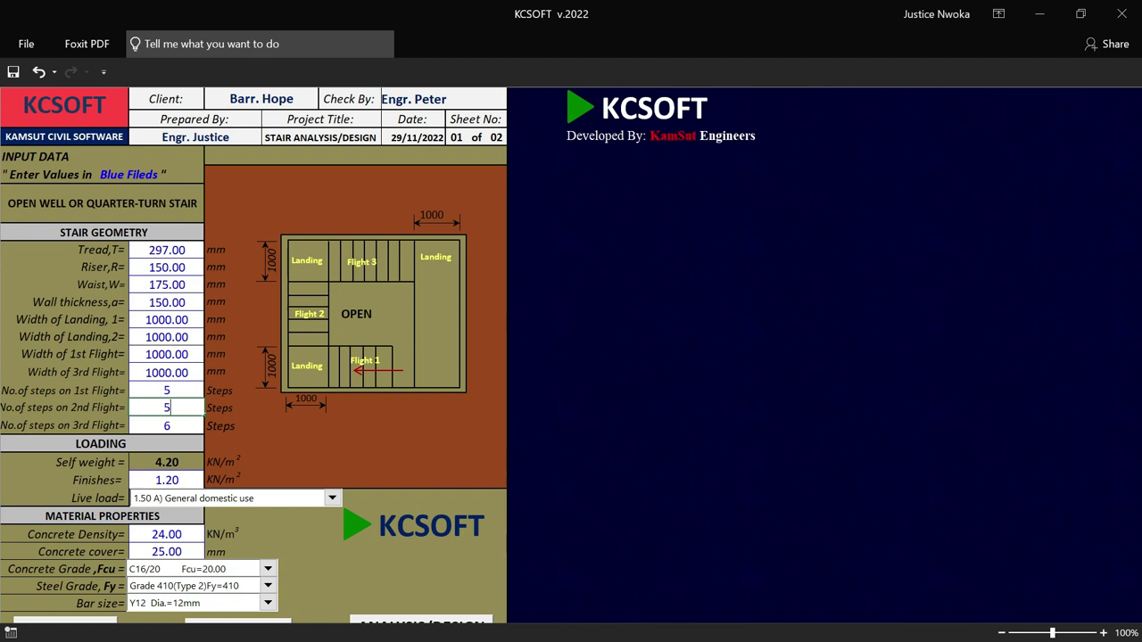
click(167, 424)
text(6)
key(BackSpace)
text(7)
click(633, 443)
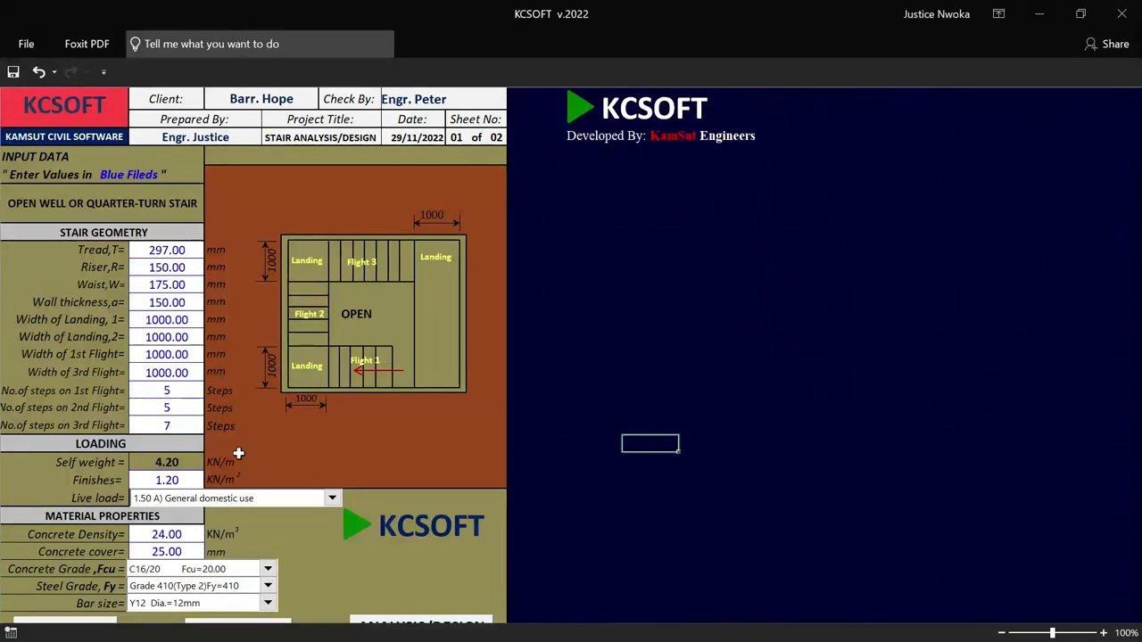
click(165, 482)
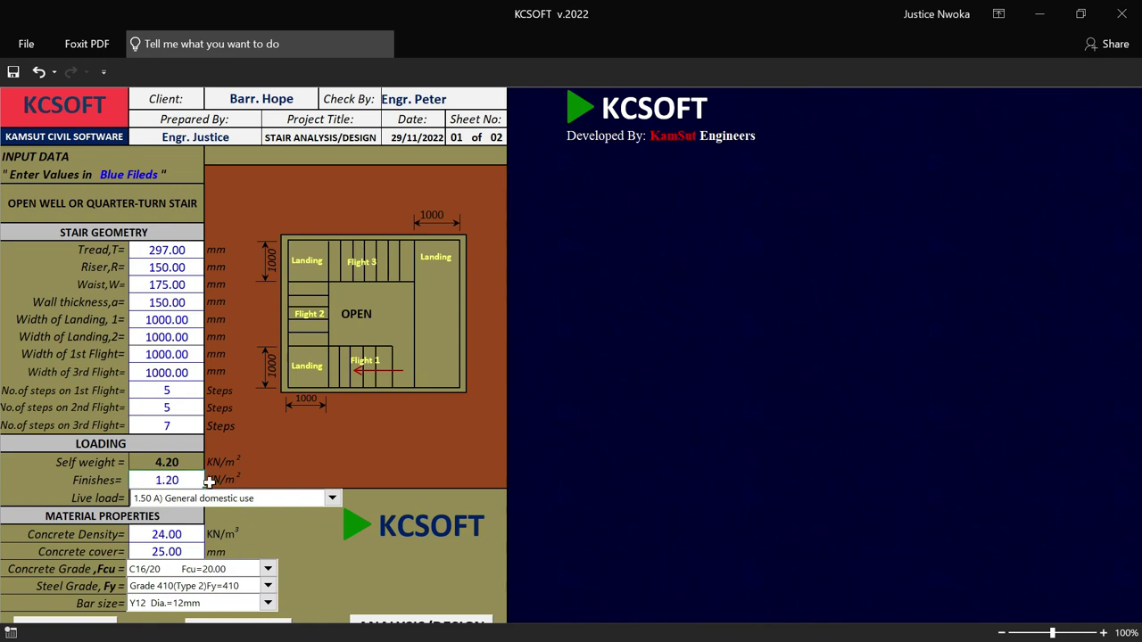
click(593, 515)
Step: Set live load to 2.50 Offices for General Use, concrete density 25 and cover 20
click(295, 497)
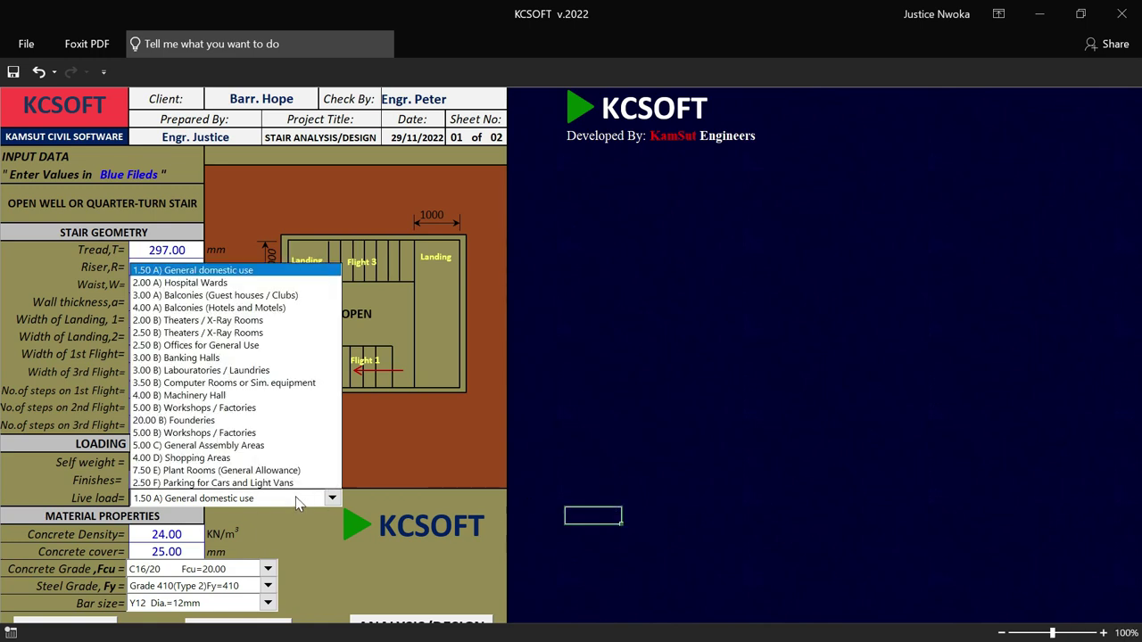
click(194, 345)
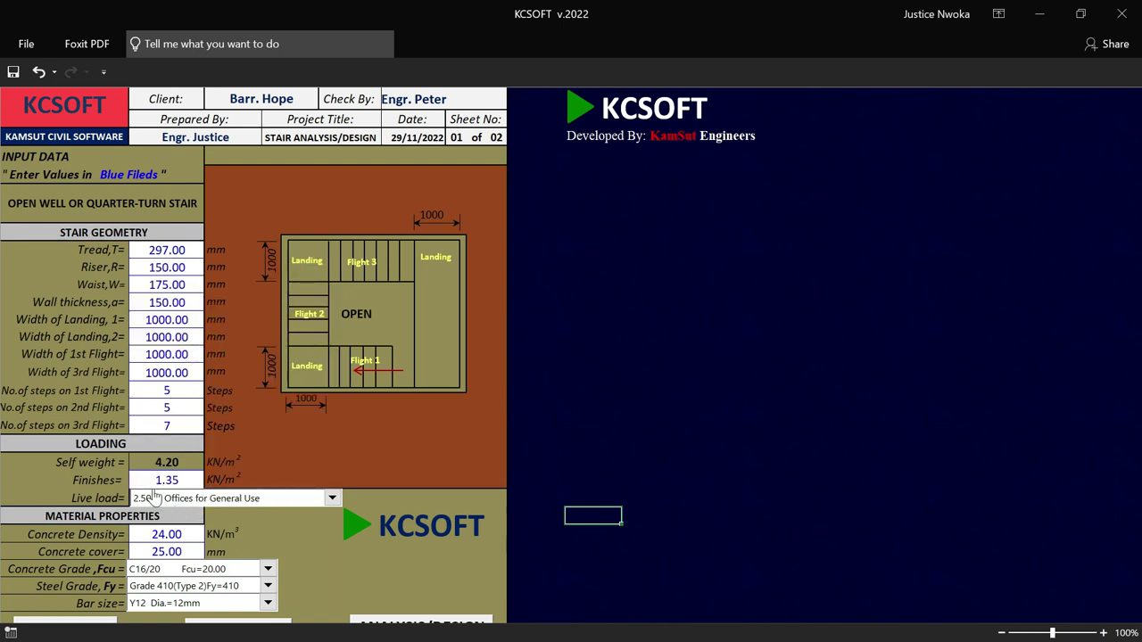
scroll(193, 407, down, 1)
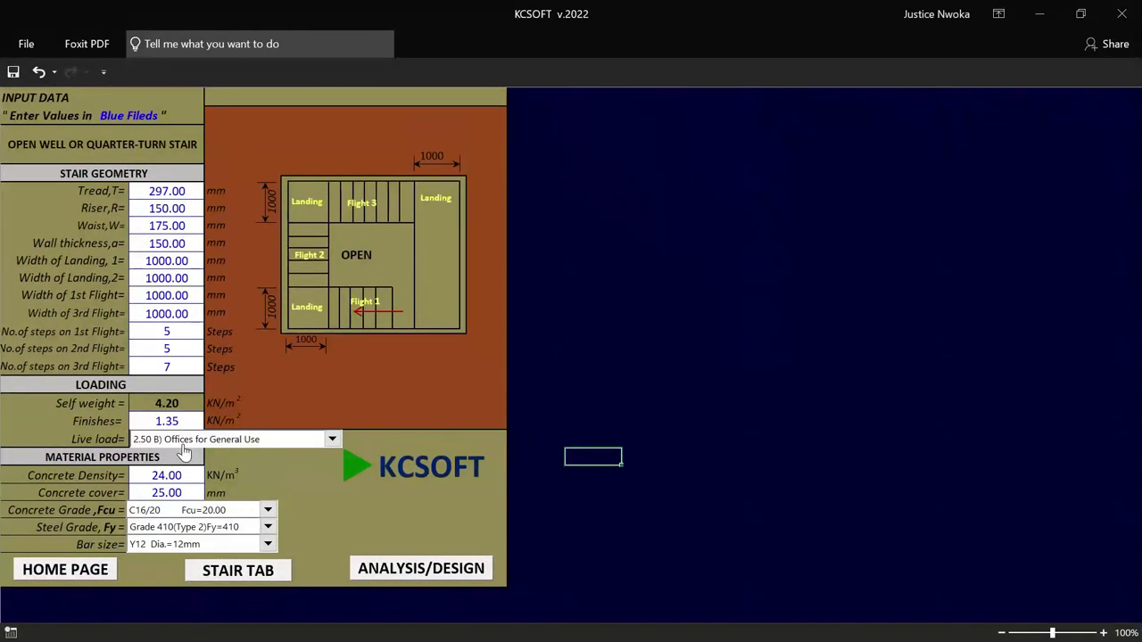
click(157, 473)
text(2)
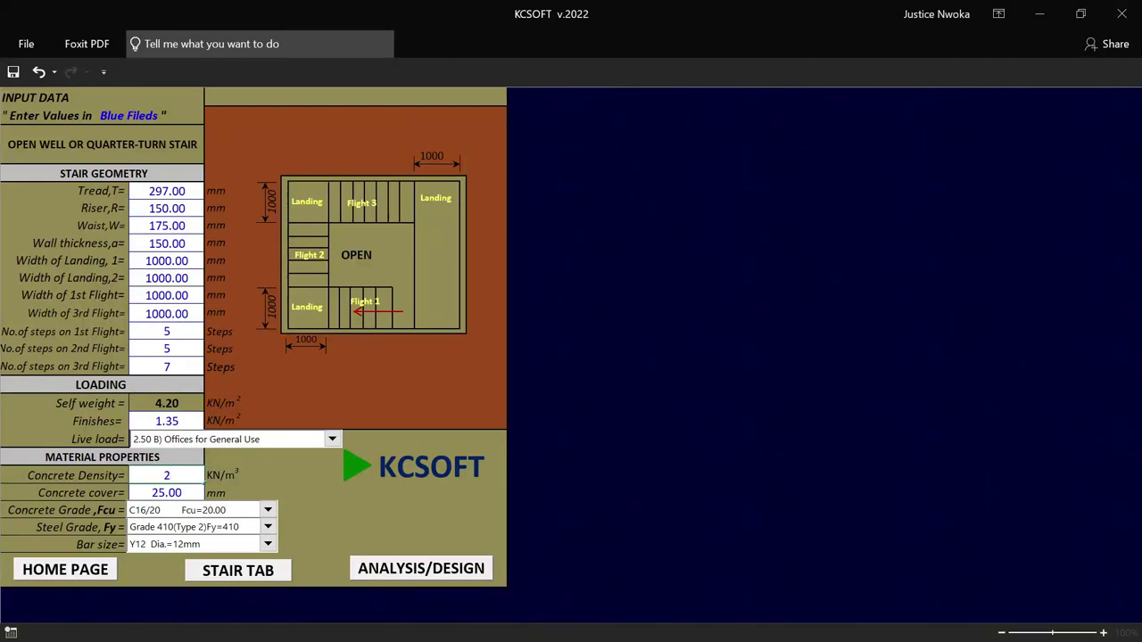
text(5)
click(172, 492)
text(20)
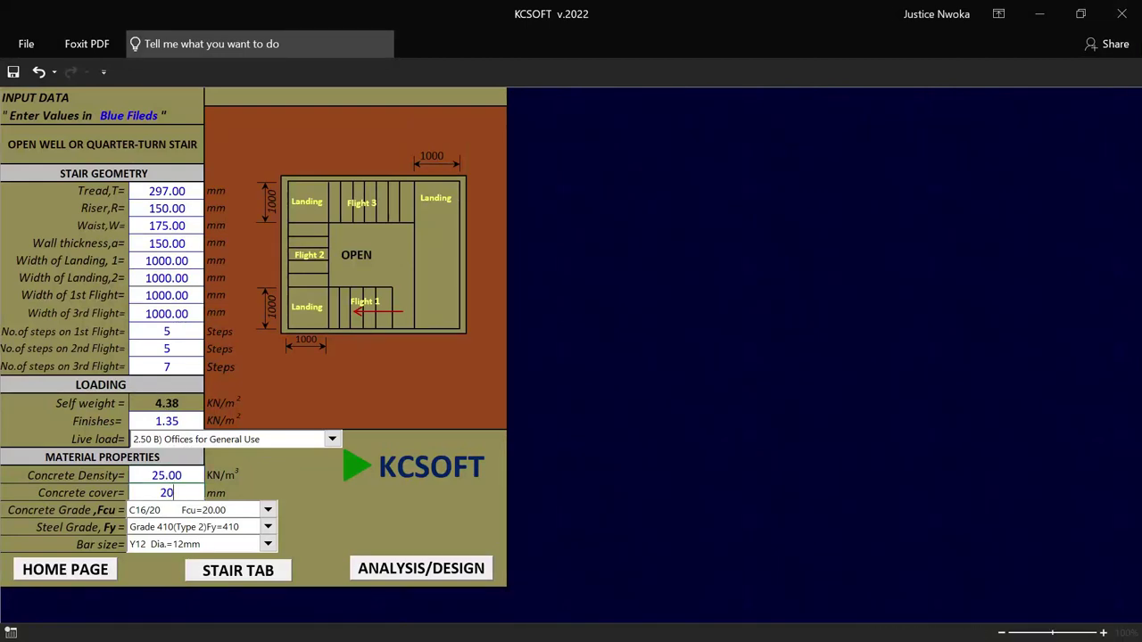
Step: Choose concrete grade C20/25, steel Grade 460 and Y12 bars, then run the analysis/design
click(268, 512)
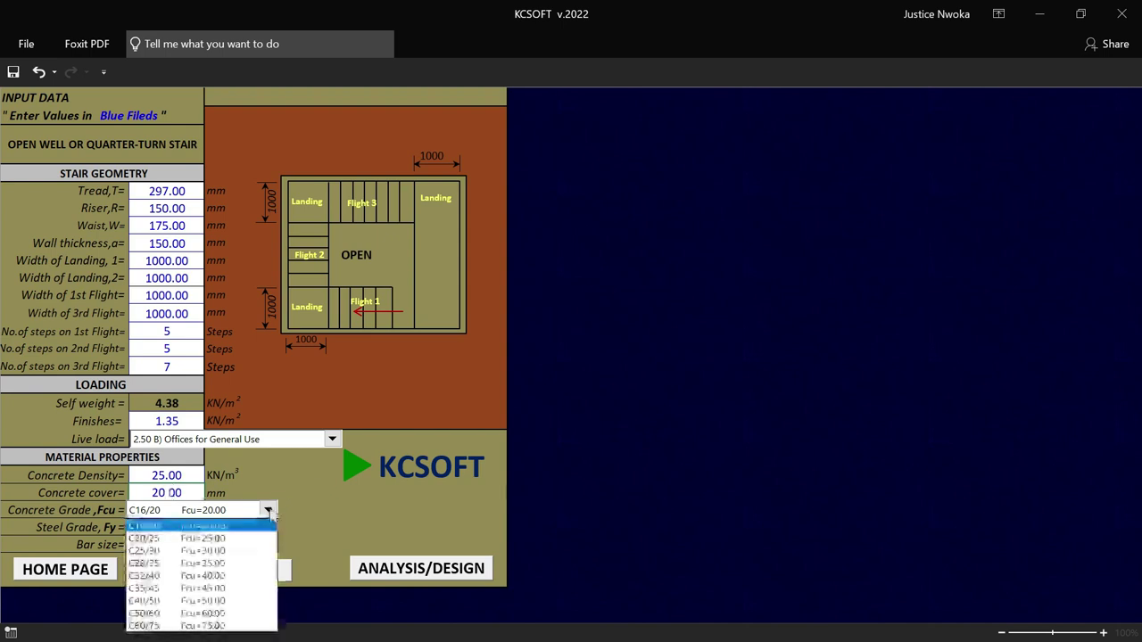
click(205, 539)
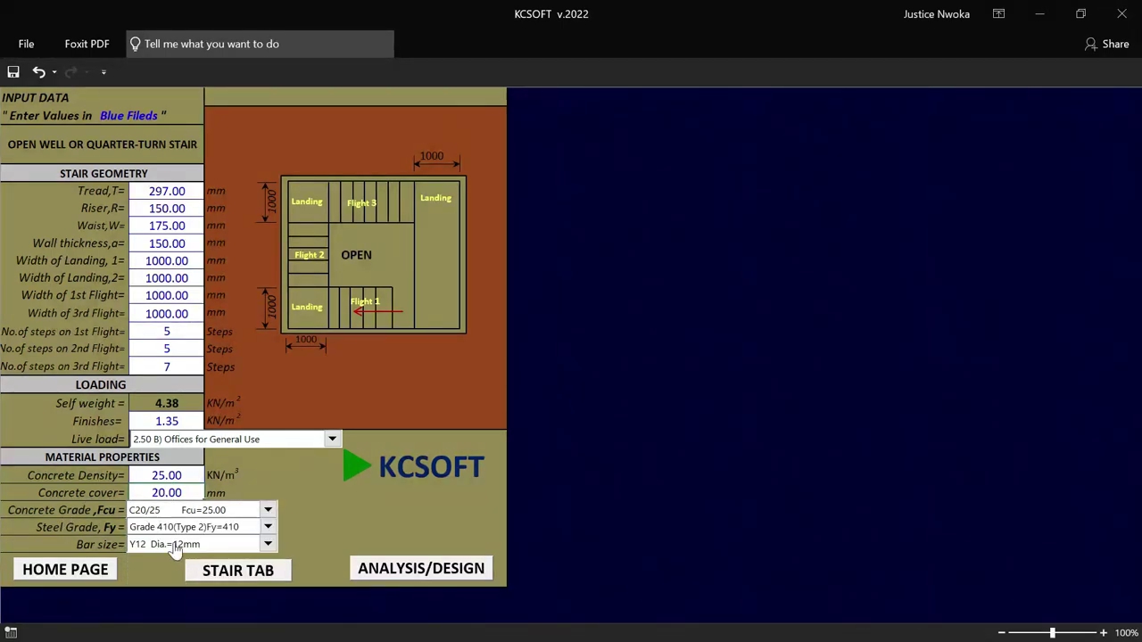
click(267, 527)
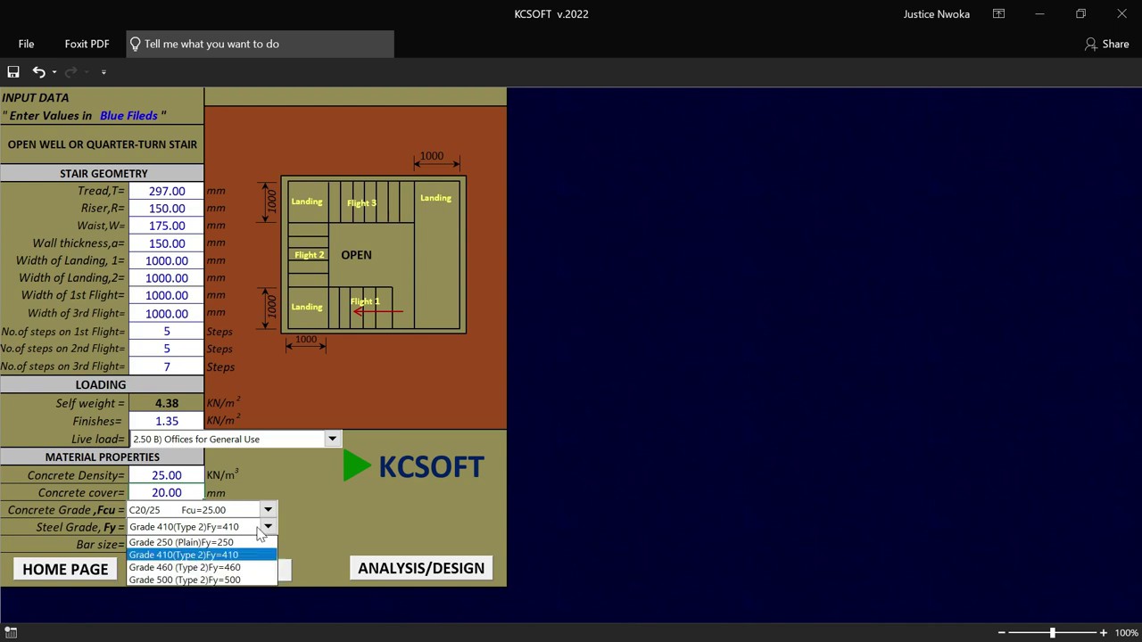
click(211, 568)
scroll(104, 491, down, 1)
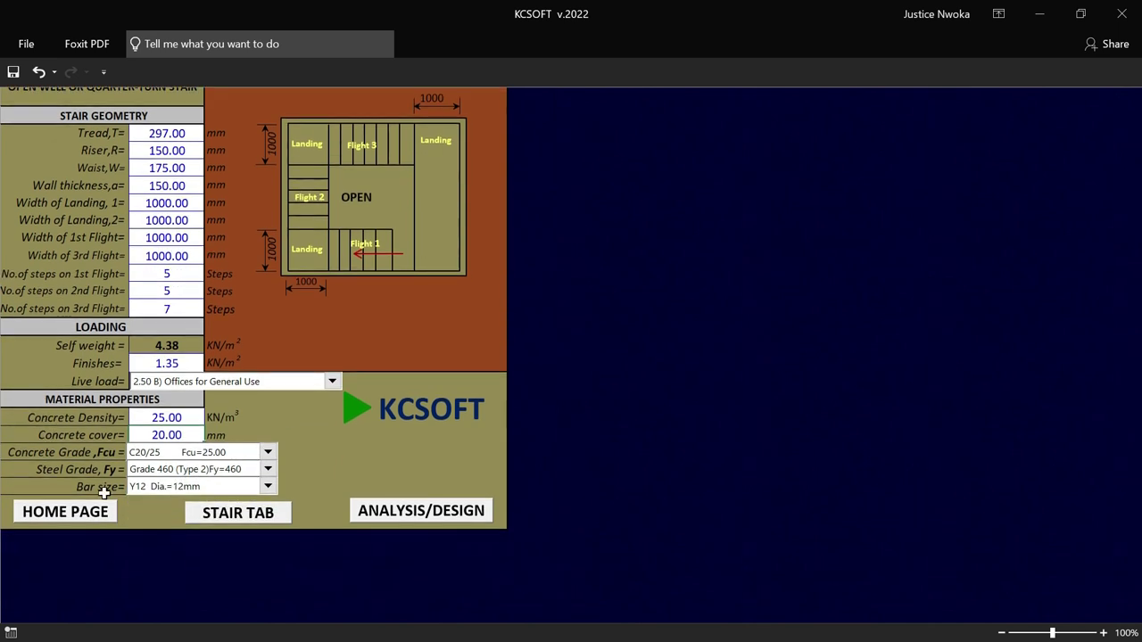
click(268, 488)
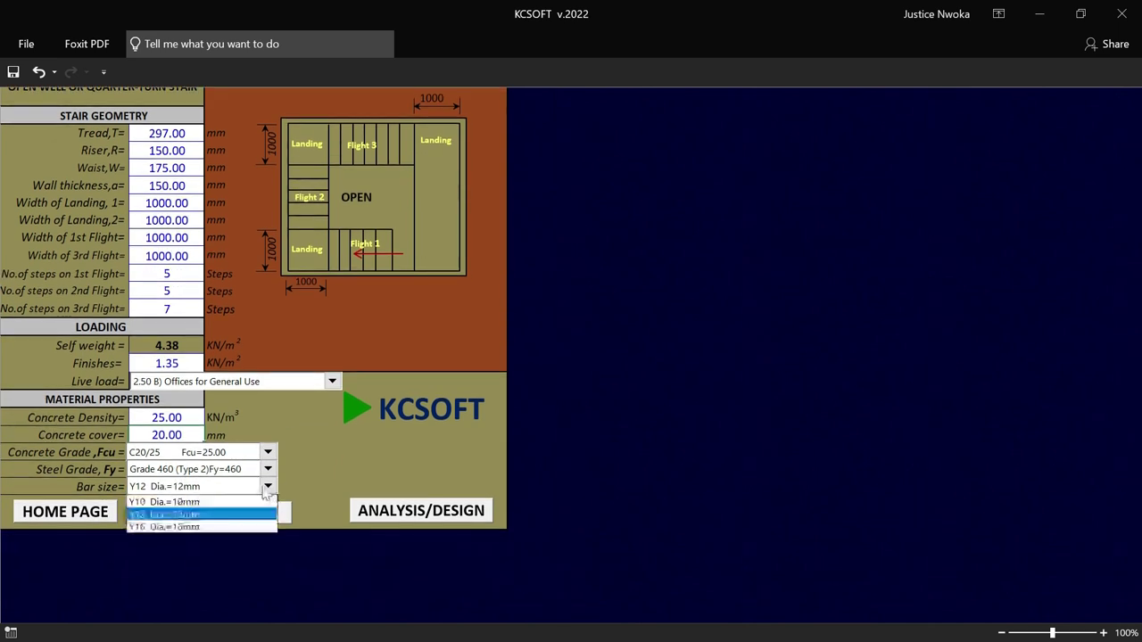
click(192, 516)
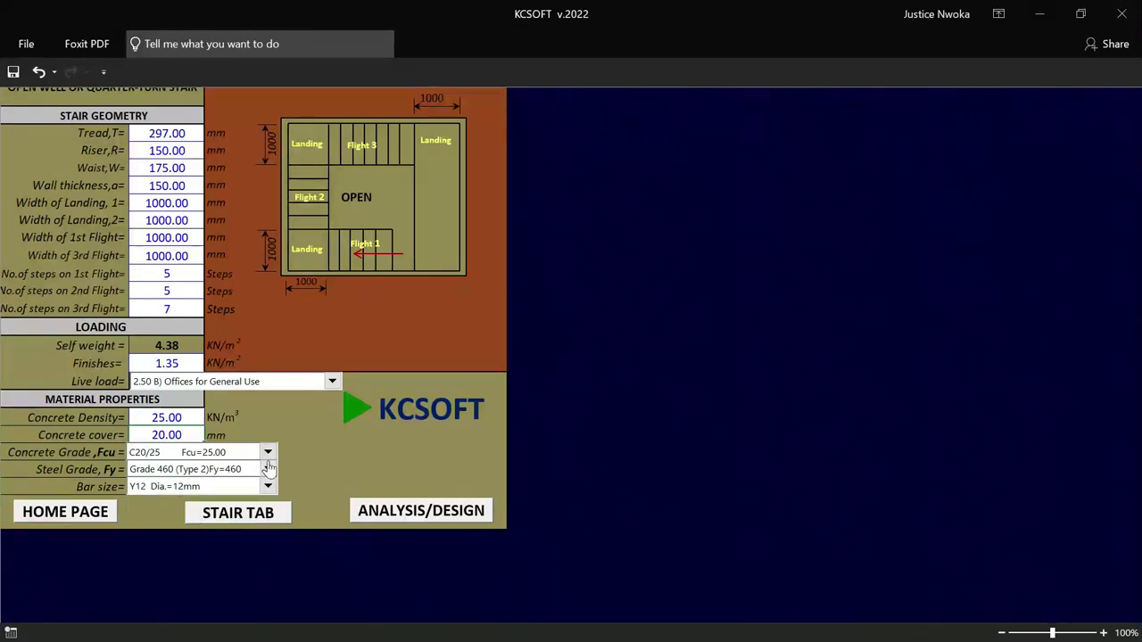
click(408, 512)
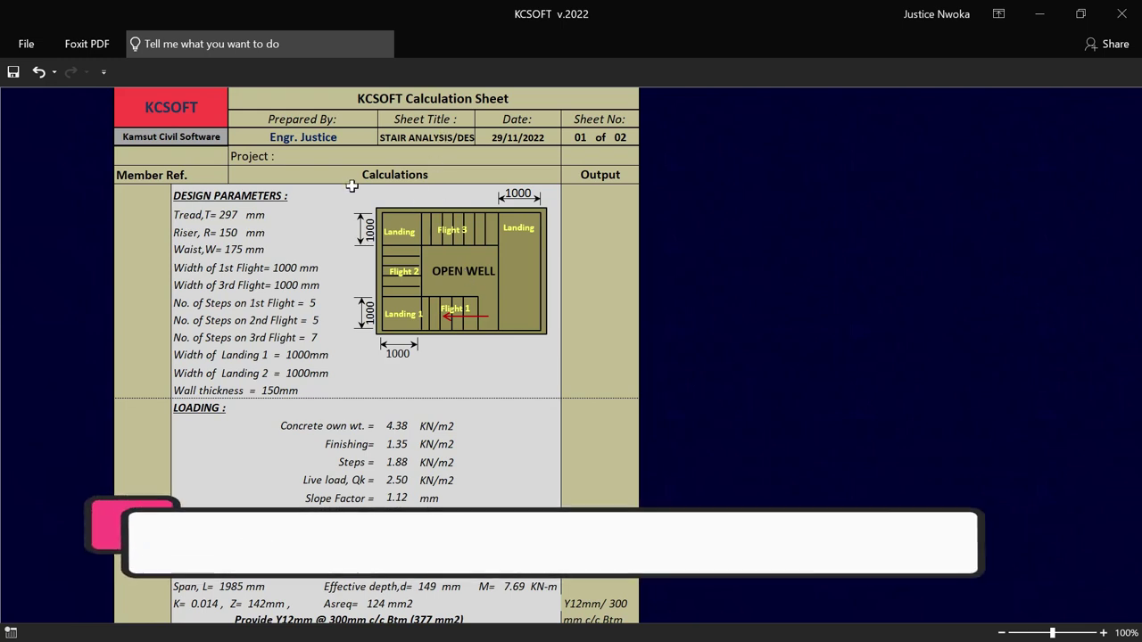
Step: Scroll through the open-well stair calculation sheet to review the flight results
scroll(341, 180, down, 7)
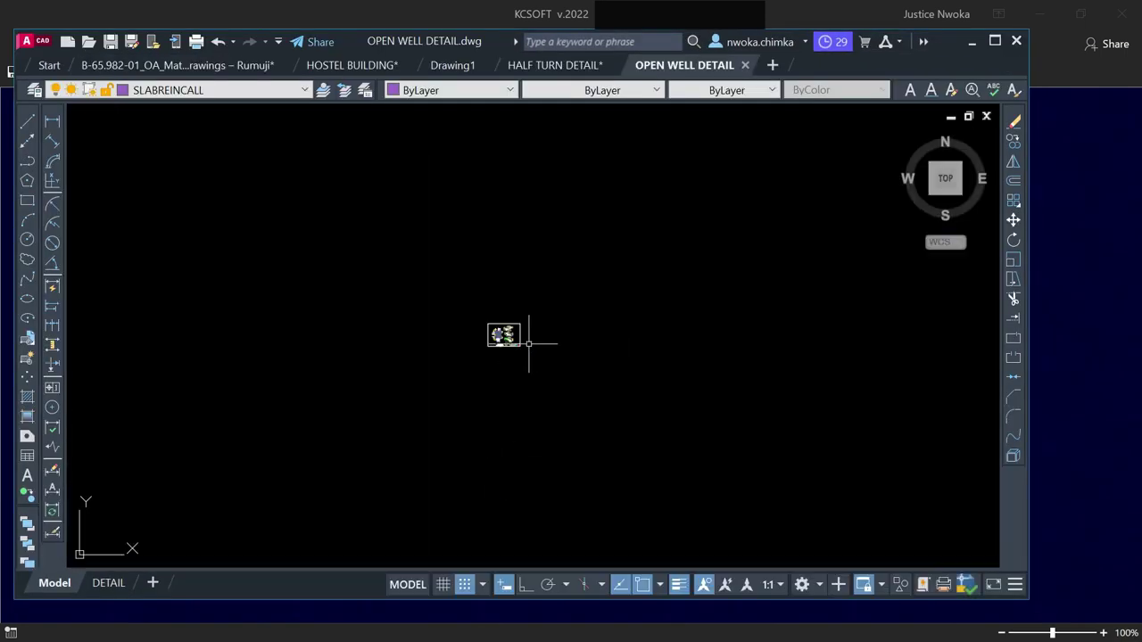
Step: Maximize the AutoCAD window and zoom around the OPEN WELL DETAIL model
click(995, 41)
scroll(558, 346, up, 8)
scroll(437, 268, up, 5)
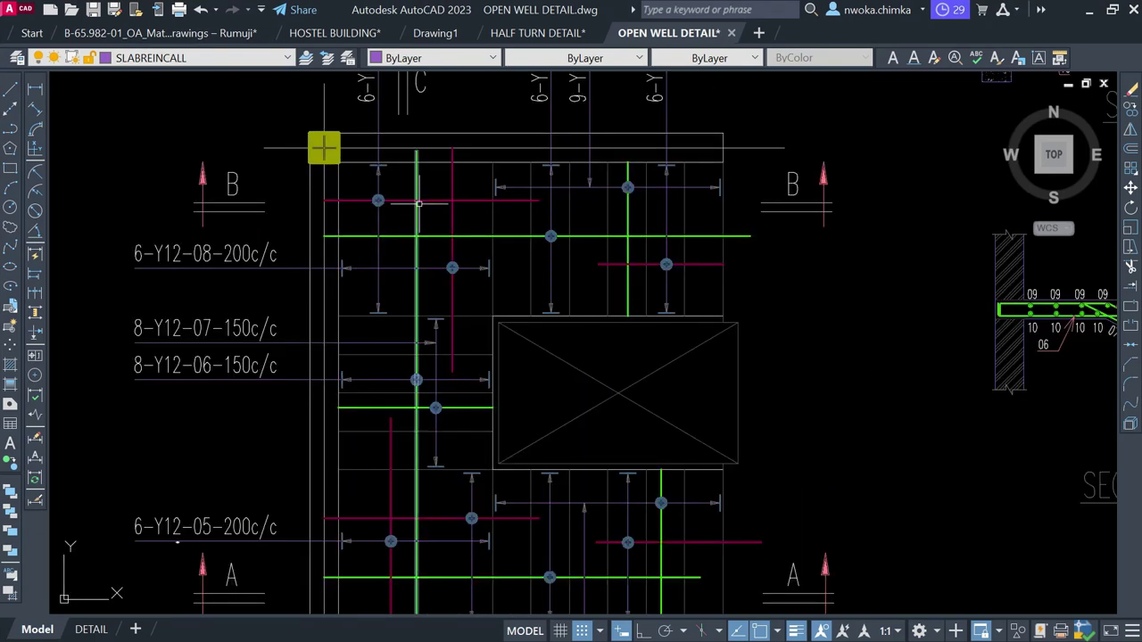
scroll(437, 267, down, 4)
scroll(450, 229, up, 3)
scroll(392, 244, down, 7)
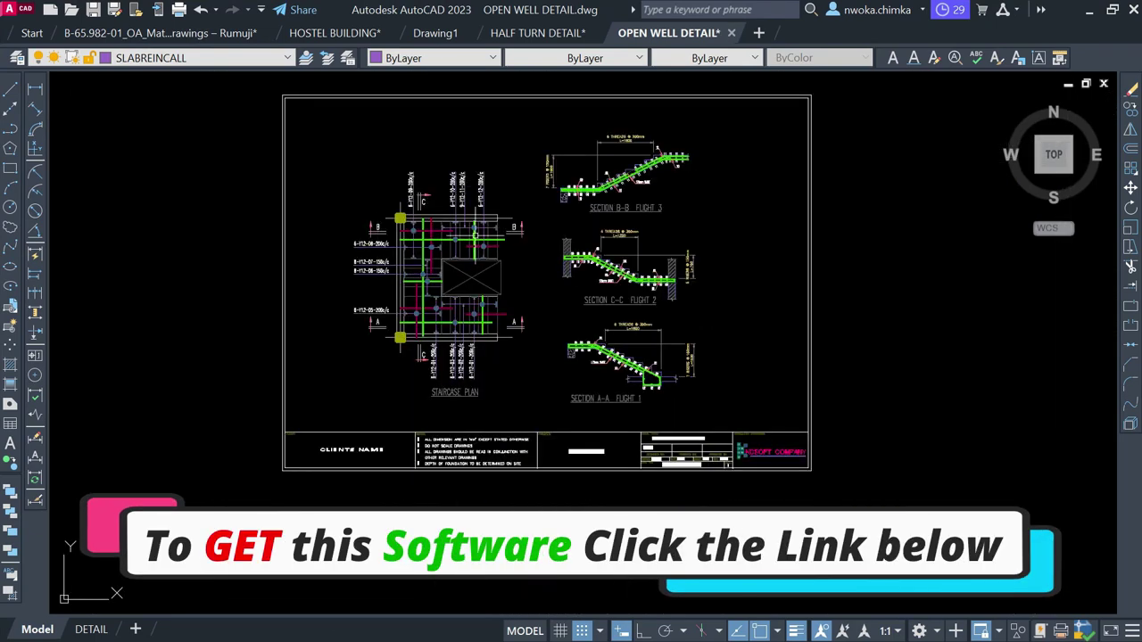
scroll(553, 223, up, 6)
scroll(610, 233, up, 3)
scroll(301, 377, down, 6)
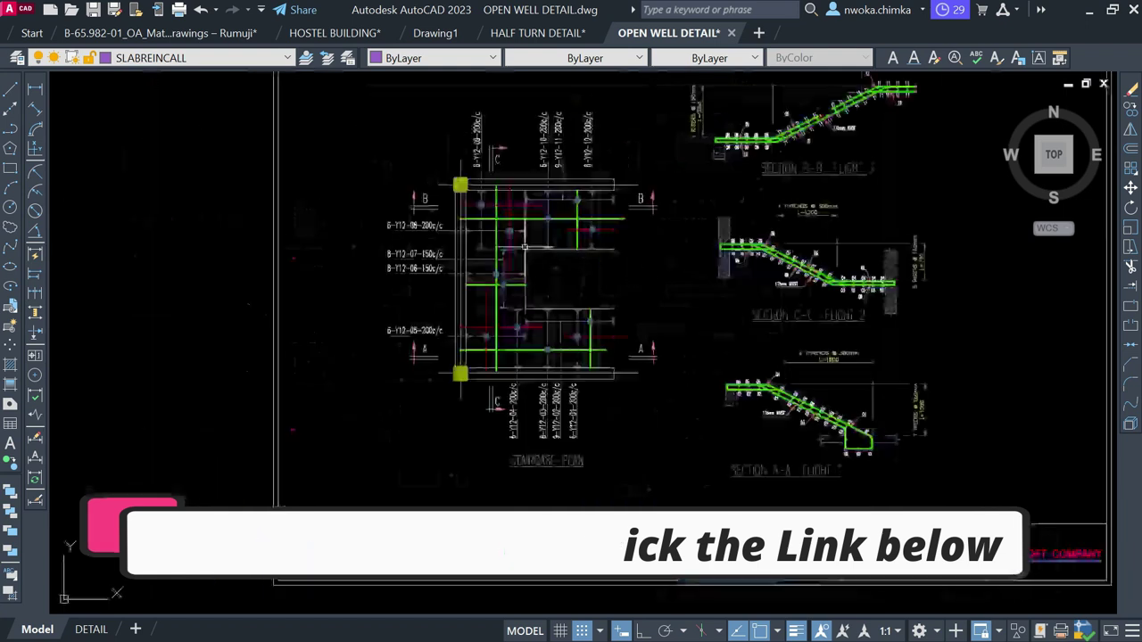
Step: Switch to the DETAIL layout and zoom over the stair plan and sections A-A, B-B, C-C
click(91, 629)
scroll(419, 410, down, 2)
scroll(416, 403, up, 3)
scroll(416, 403, up, 3)
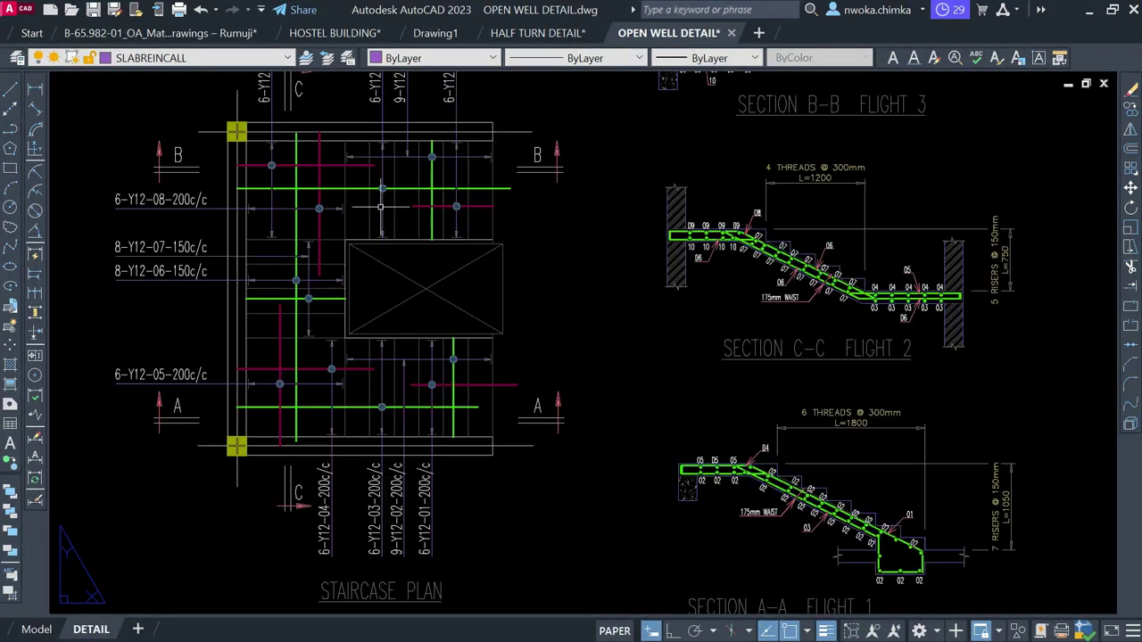
scroll(397, 204, down, 6)
scroll(437, 297, up, 3)
scroll(623, 338, down, 5)
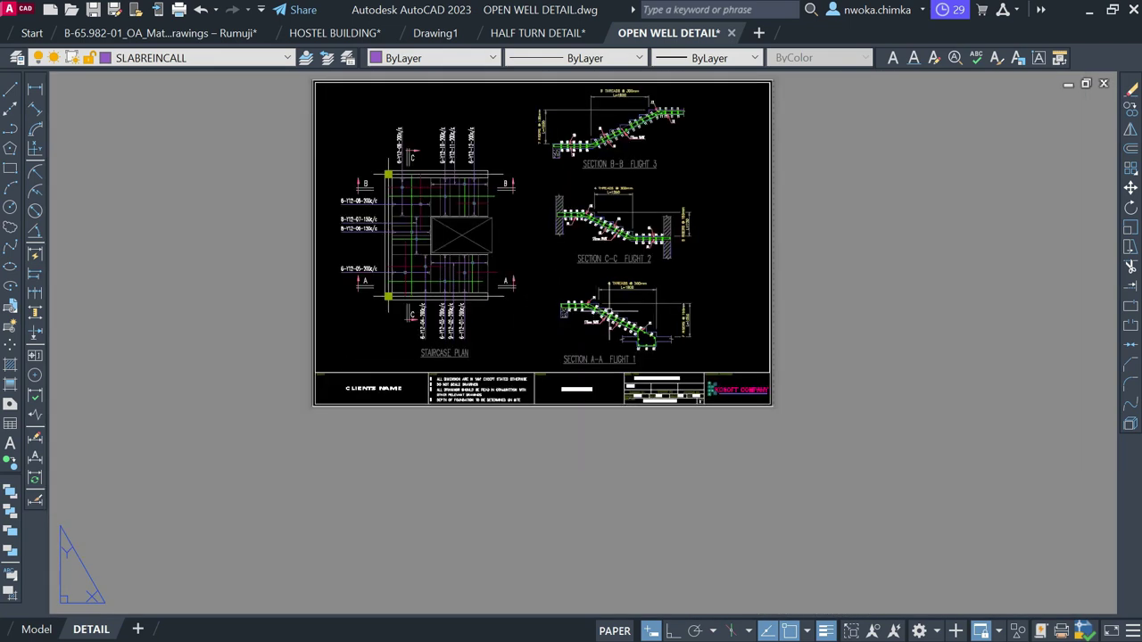
scroll(447, 259, up, 2)
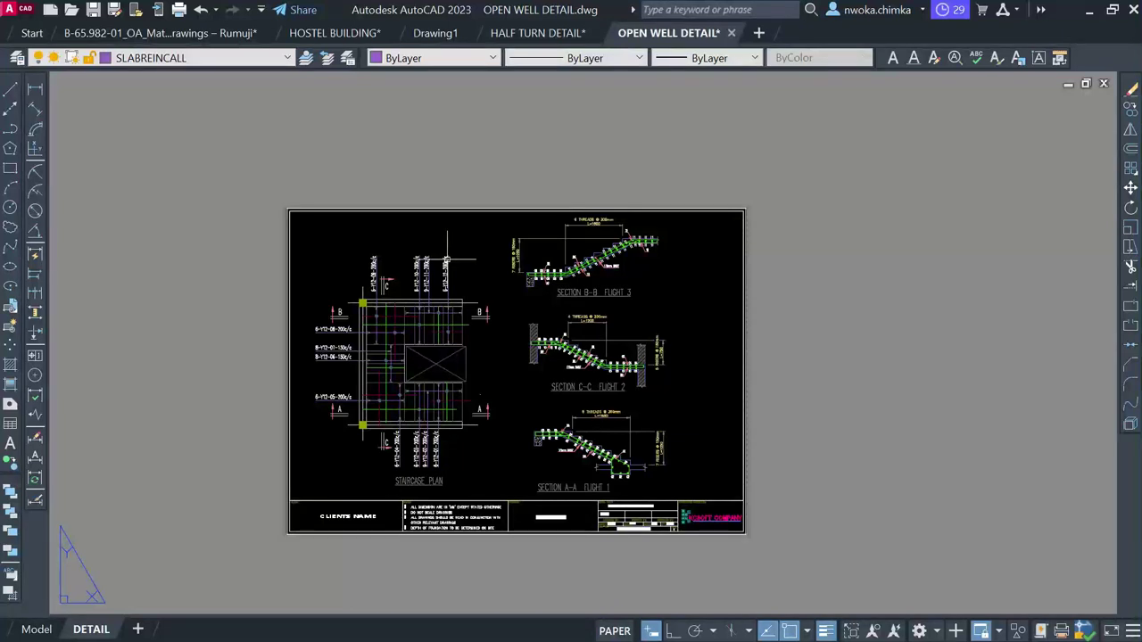
scroll(490, 274, down, 2)
scroll(499, 365, up, 2)
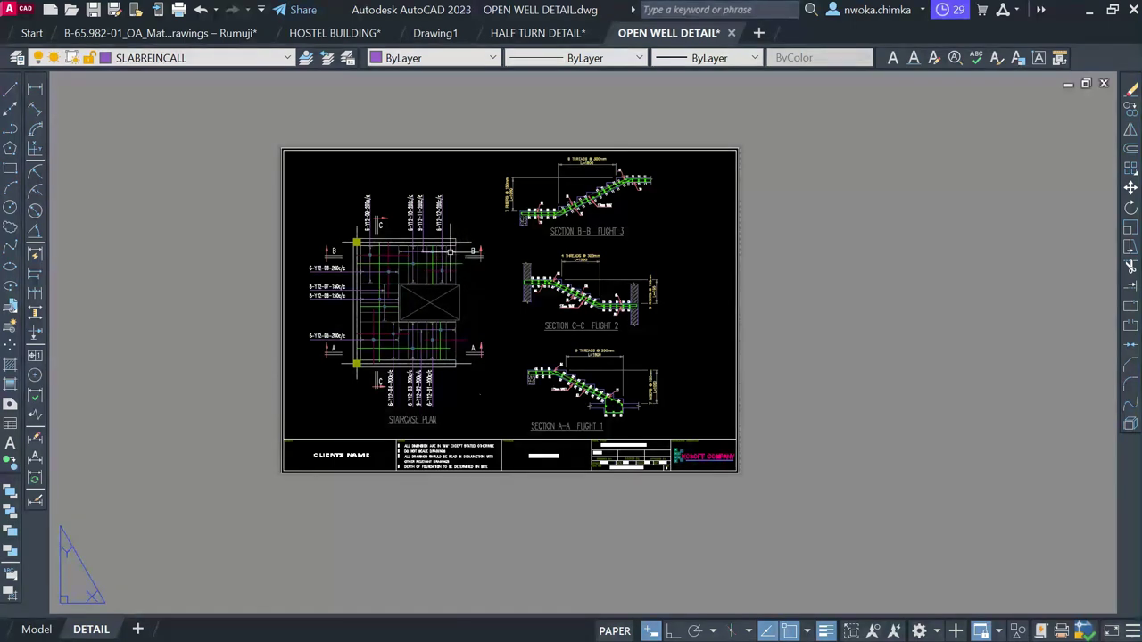
scroll(442, 252, down, 2)
scroll(434, 278, up, 4)
scroll(461, 230, down, 4)
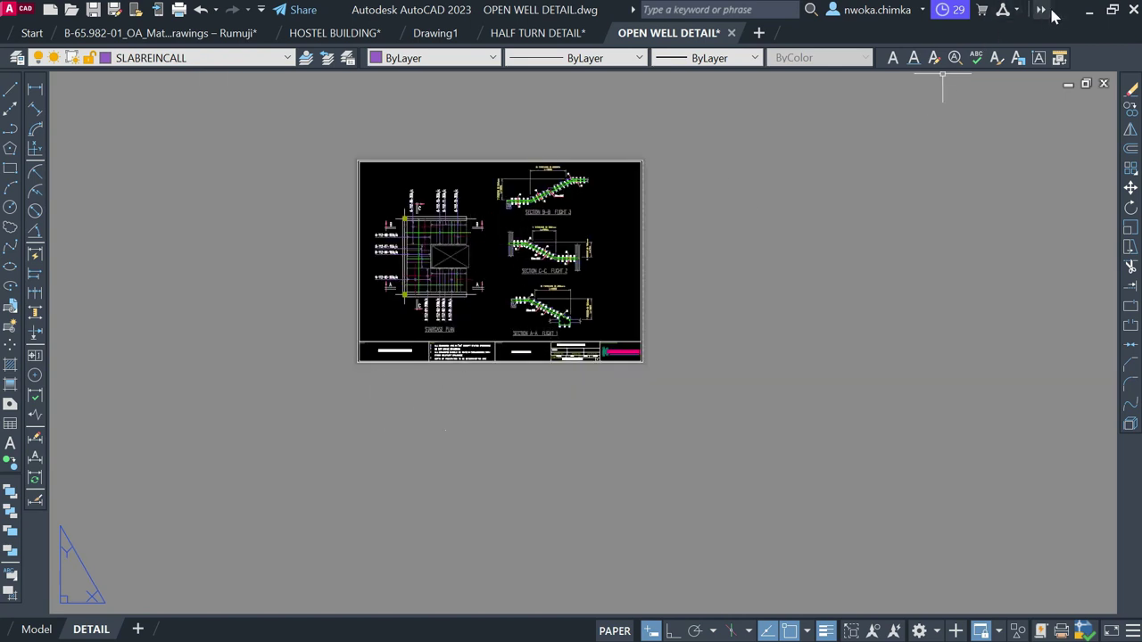
Step: Minimize AutoCAD and go via the stair type page to the straight-flight input sheet
click(1082, 15)
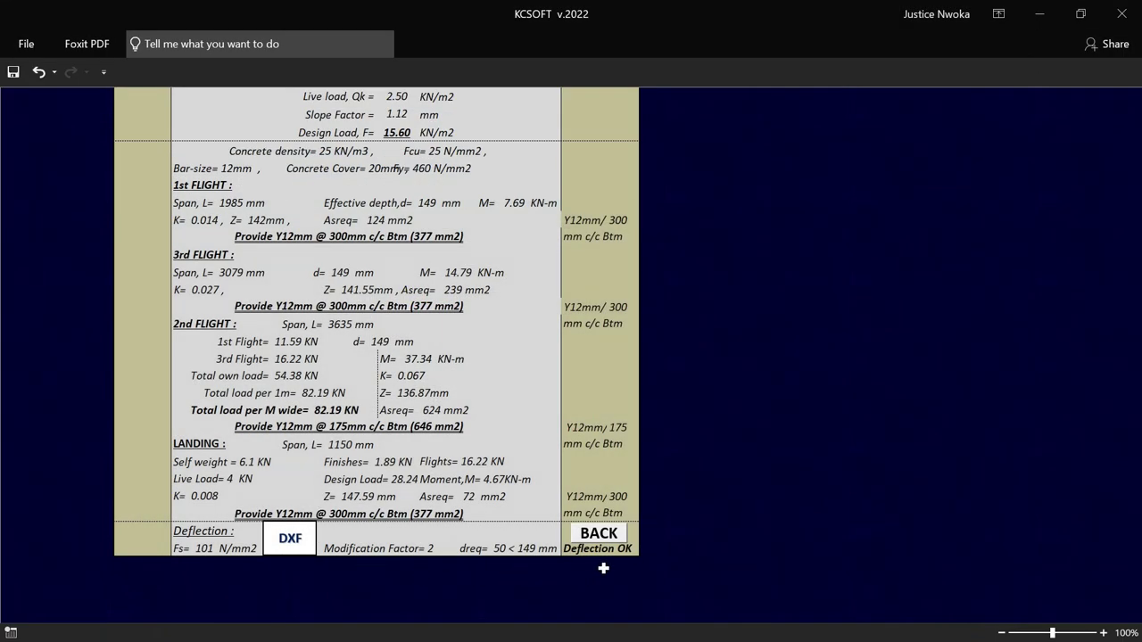
click(602, 535)
scroll(285, 437, down, 3)
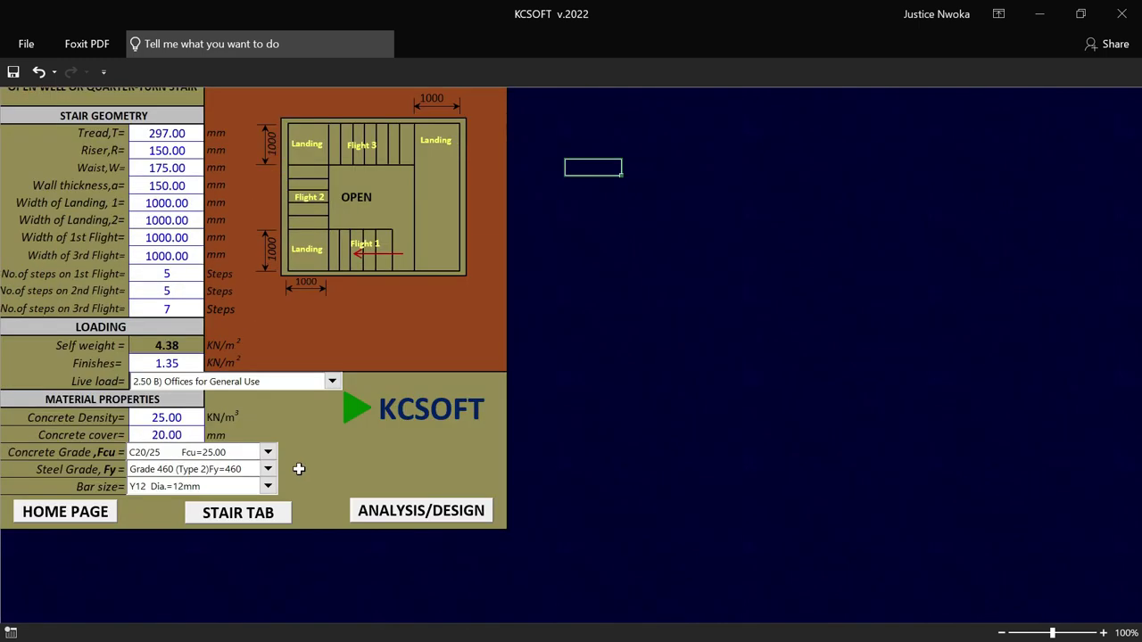
click(241, 514)
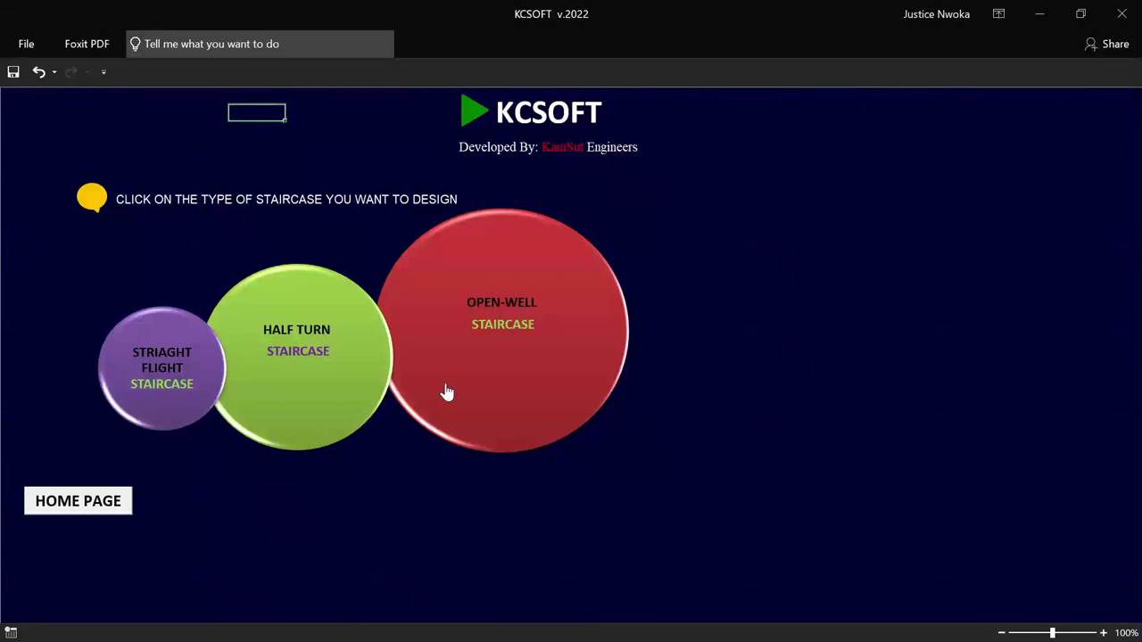
click(162, 378)
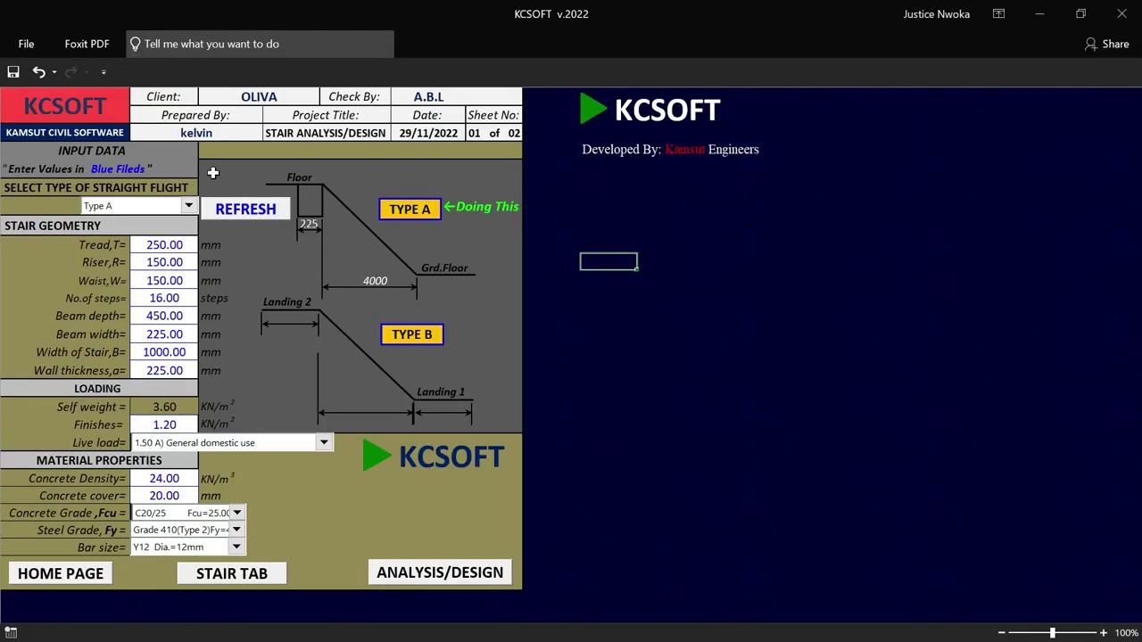
Step: Scroll the straight-flight sheet and go to the KCSOFT welcome page via HOME PAGE
scroll(208, 303, down, 2)
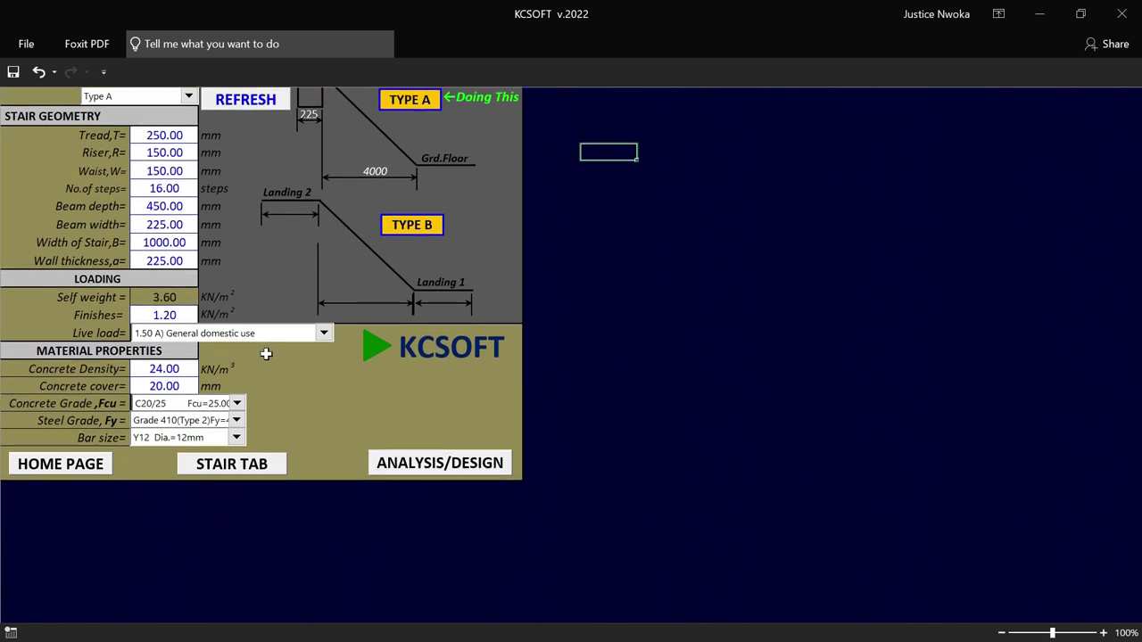
scroll(221, 419, up, 2)
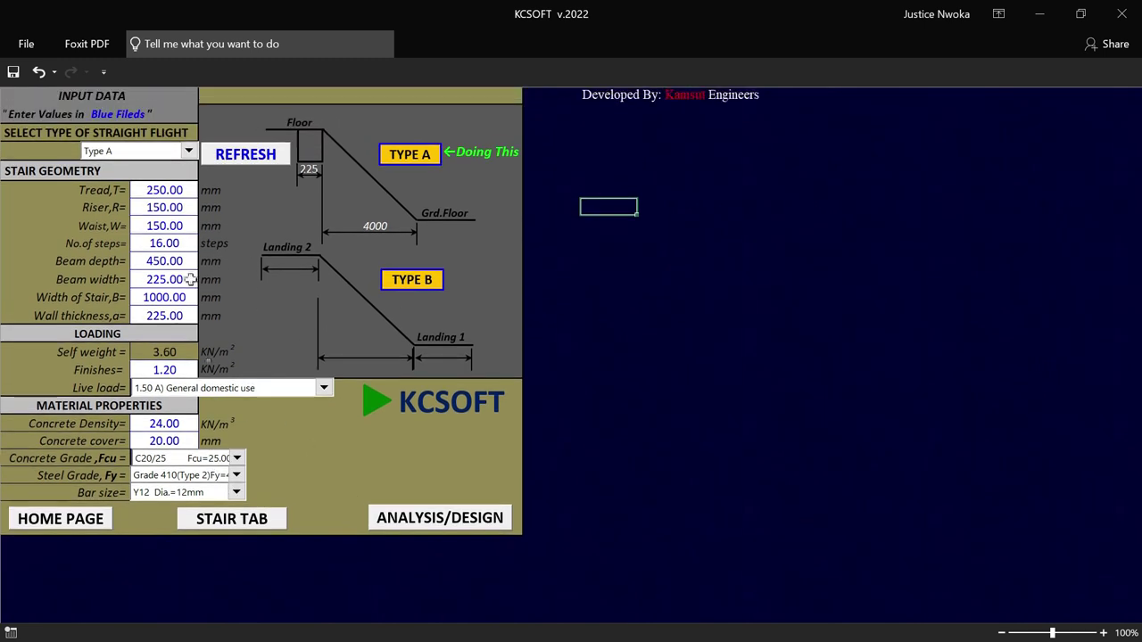
scroll(248, 334, down, 1)
scroll(248, 334, down, 1)
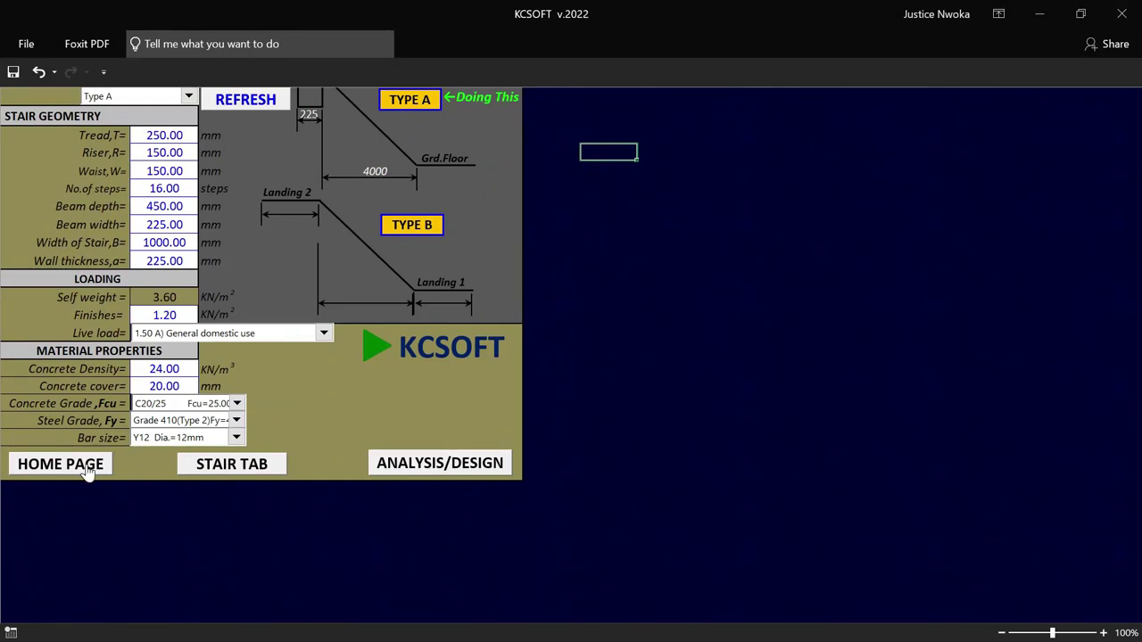
click(88, 471)
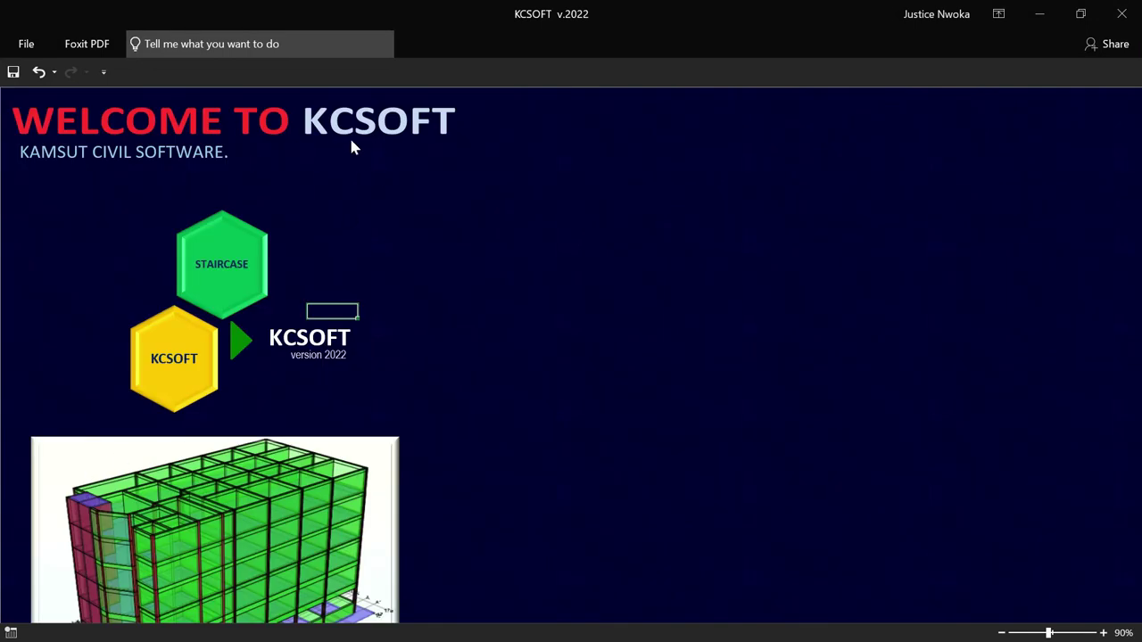
click(535, 312)
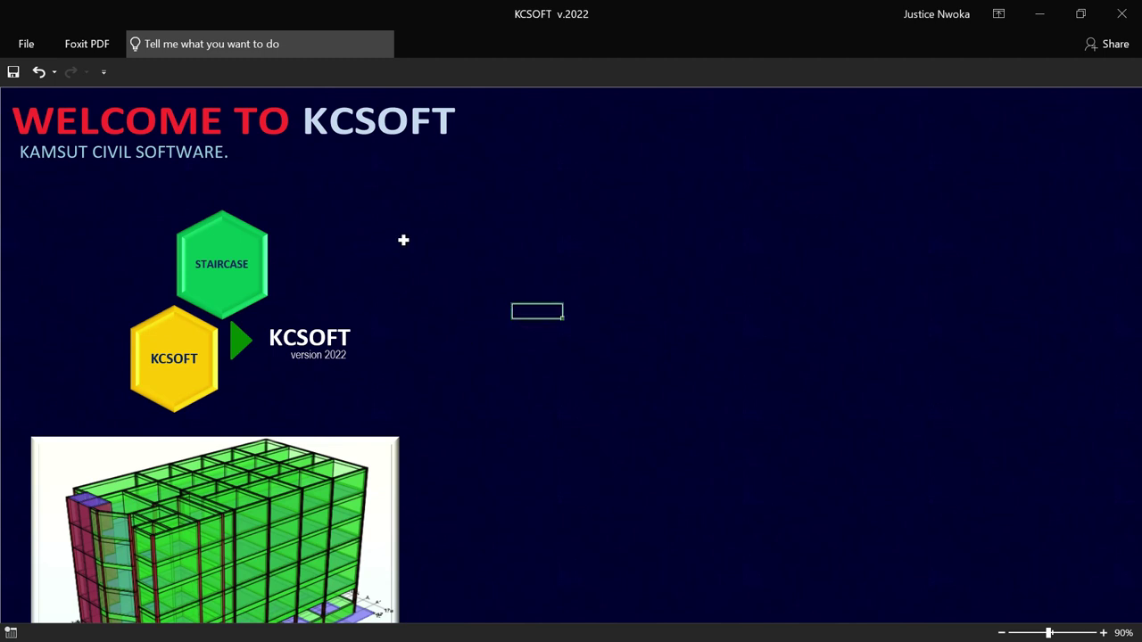